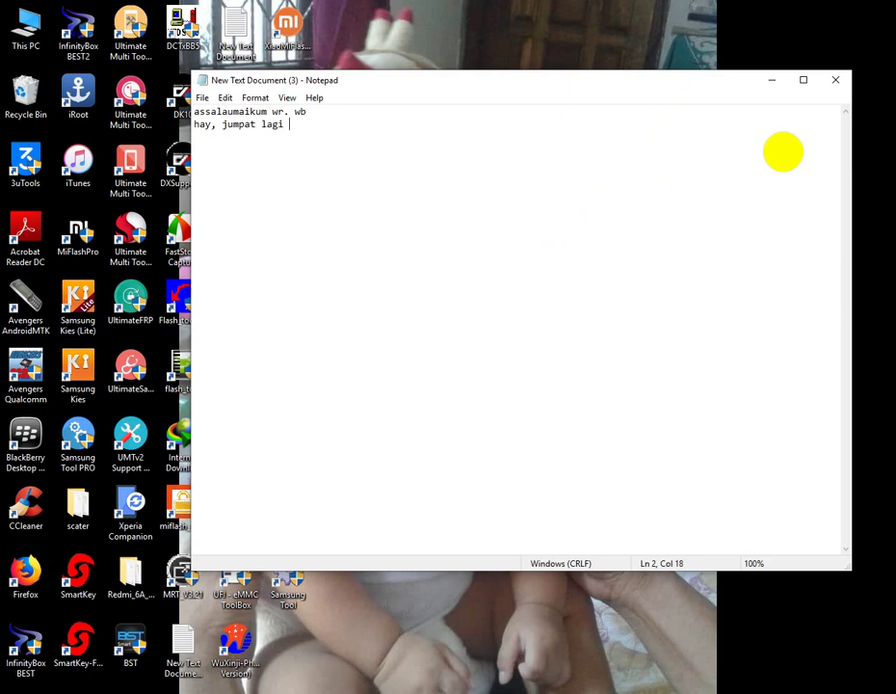
Complete the greeting line with "dengan chanel service all smartphone" and add the line "mudah mudahan, semua nya sehat lahir batin ya"
type("el service all smartphone")
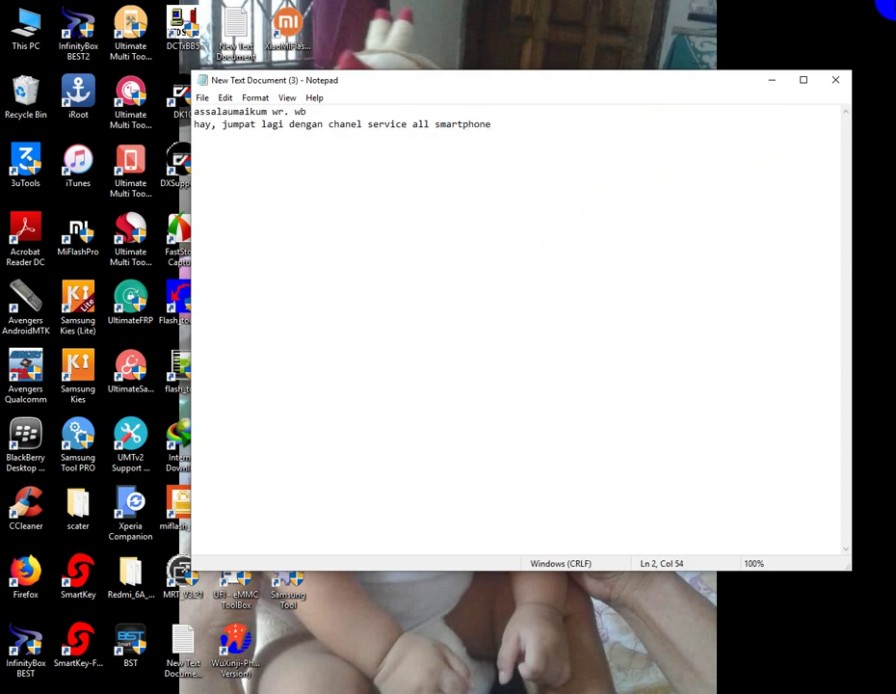
type("mudah mudahan, semua nya sehat")
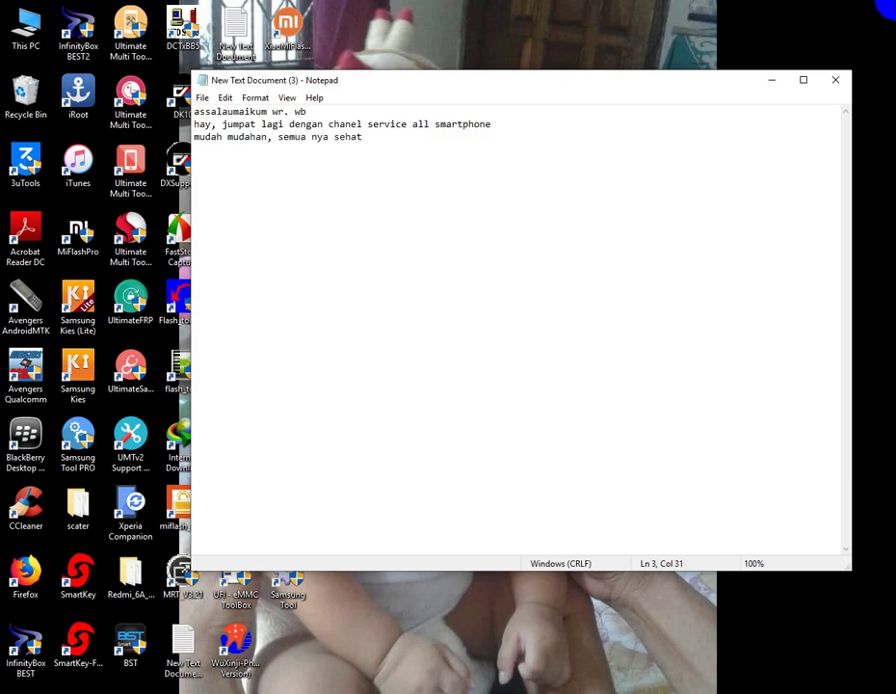
type(" lahir batimi")
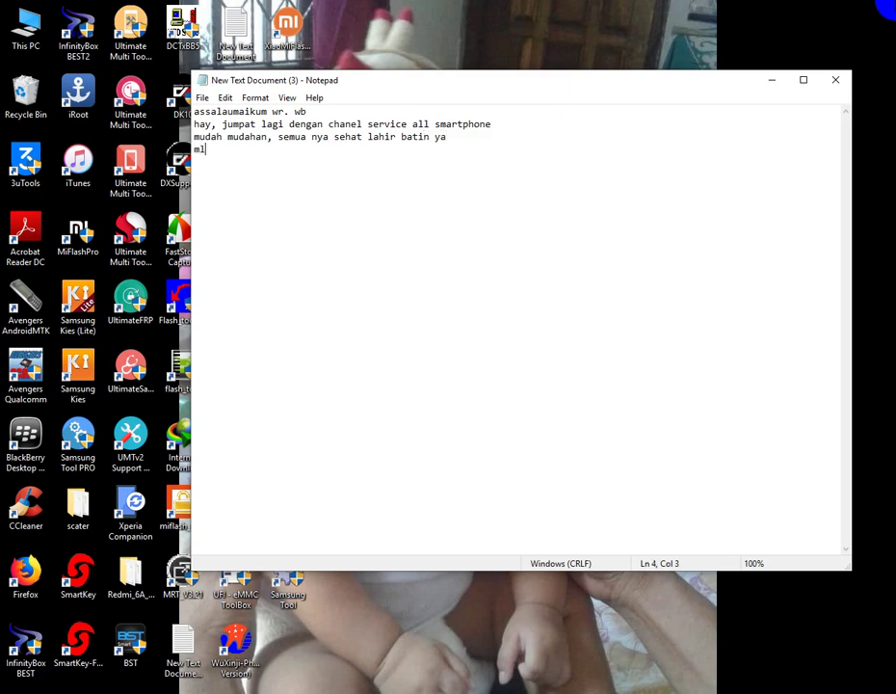
Complete the fourth line as "mlm ini saya akan upload mrt dongle versi terbaru, gak usah lama lama, langsung cek aj ya"
type("m ini saya akan upload")
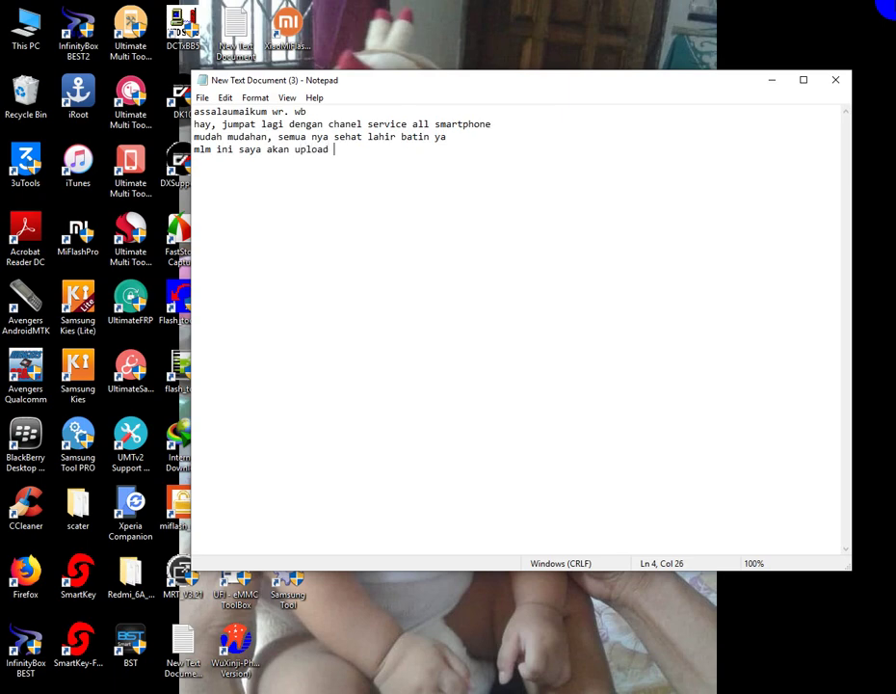
type(" mrt dongle versi ter")
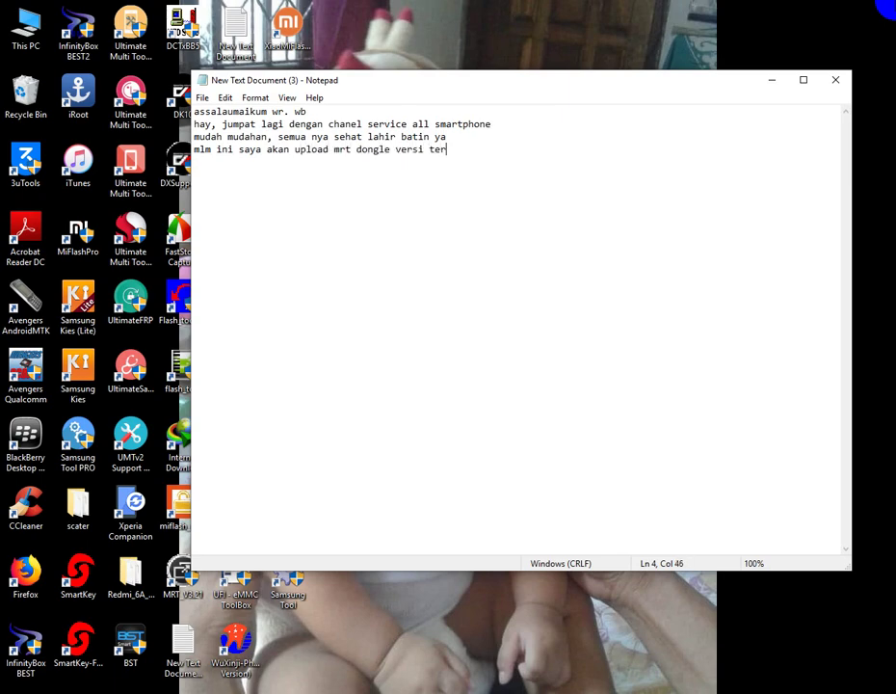
type("baru, gak usah lama a")
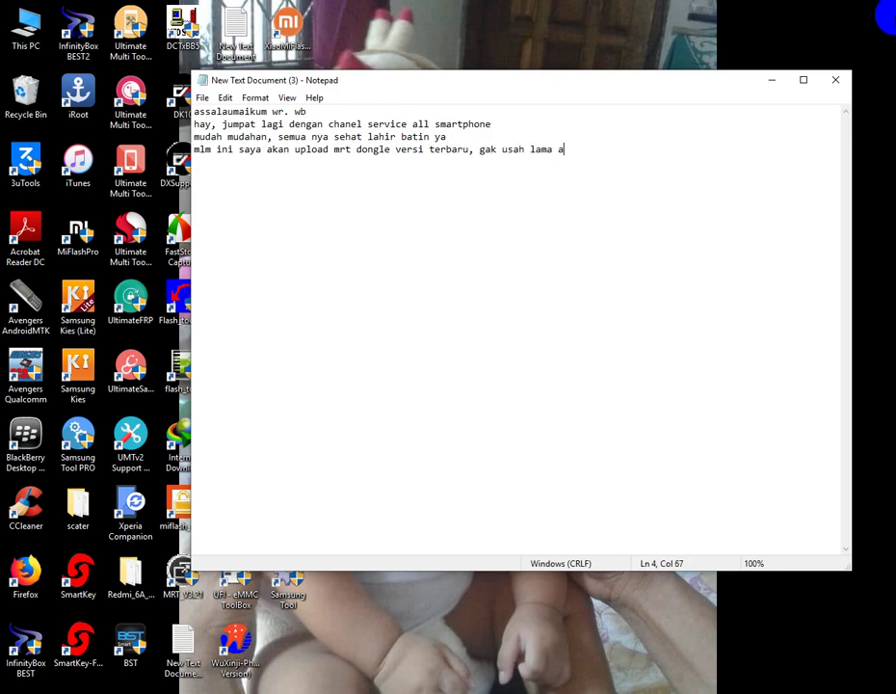
key("BackSpace")
type("lam")
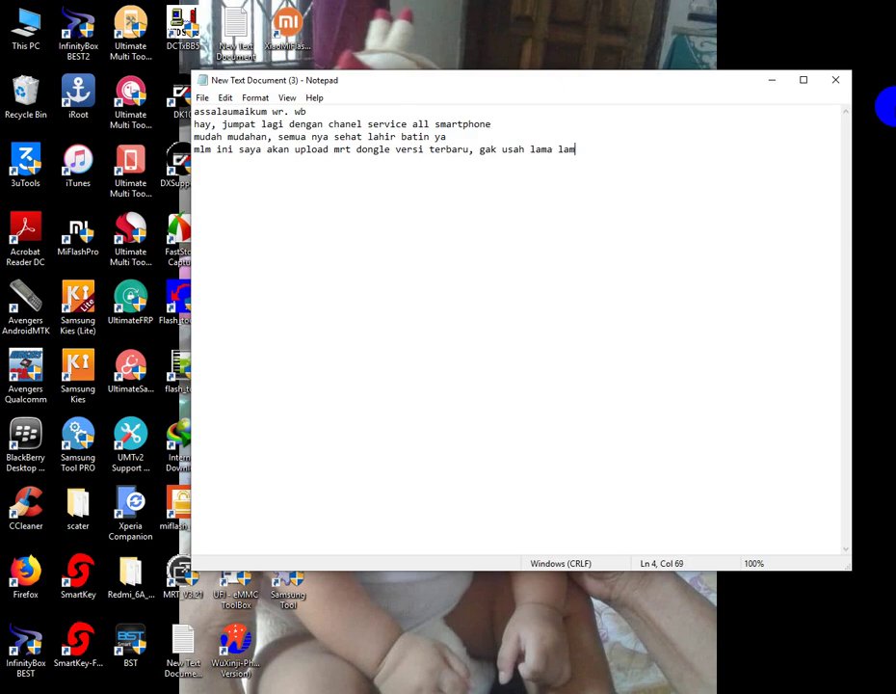
type("a, langsung cek aj ya")
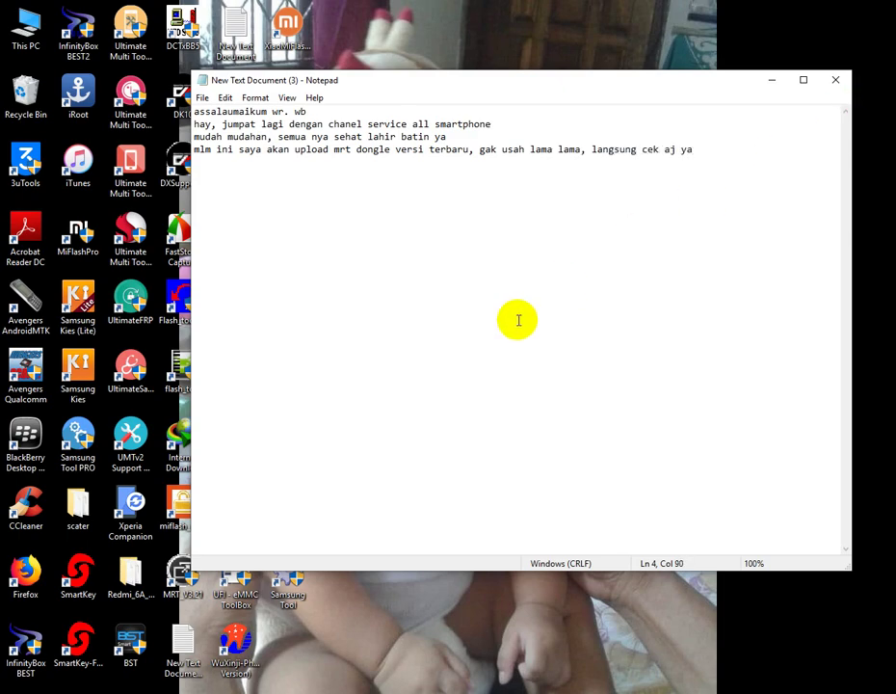
Switch to File Explorer and extract the MRT_V3.26 archive into its own MRT_V3.26 folder
left_click(156, 643)
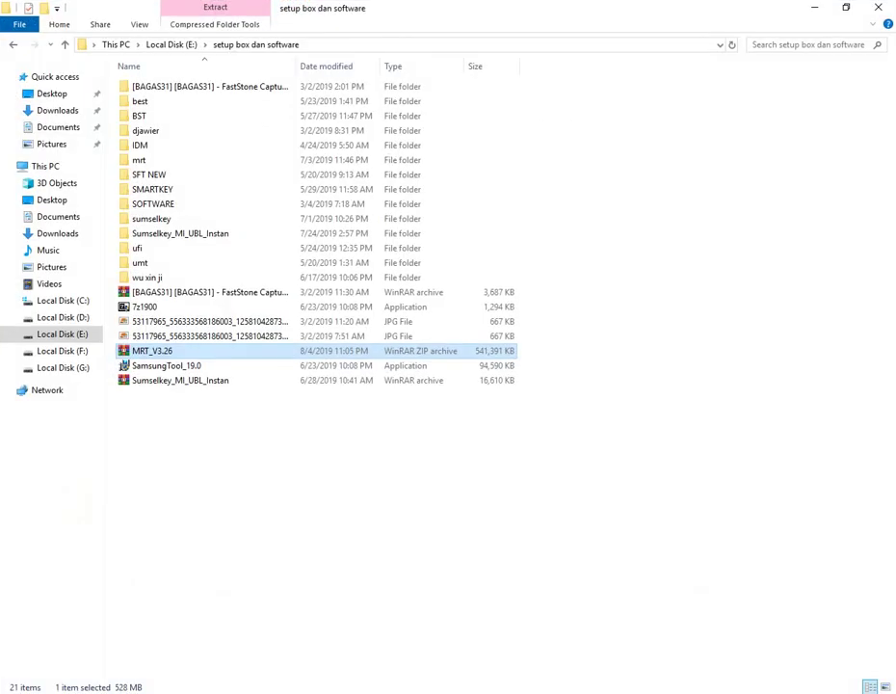
right_click(167, 353)
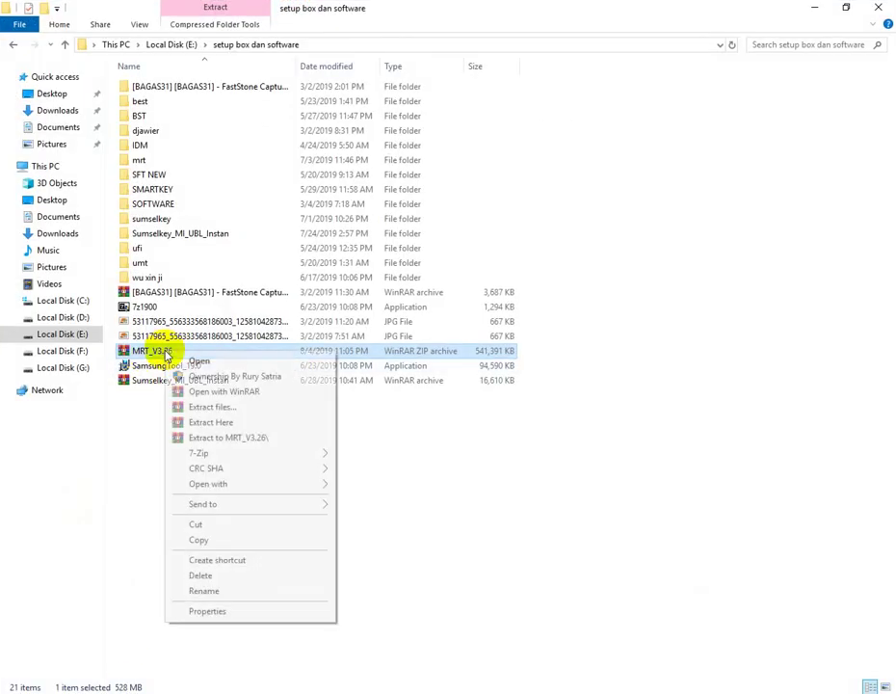
left_click(232, 437)
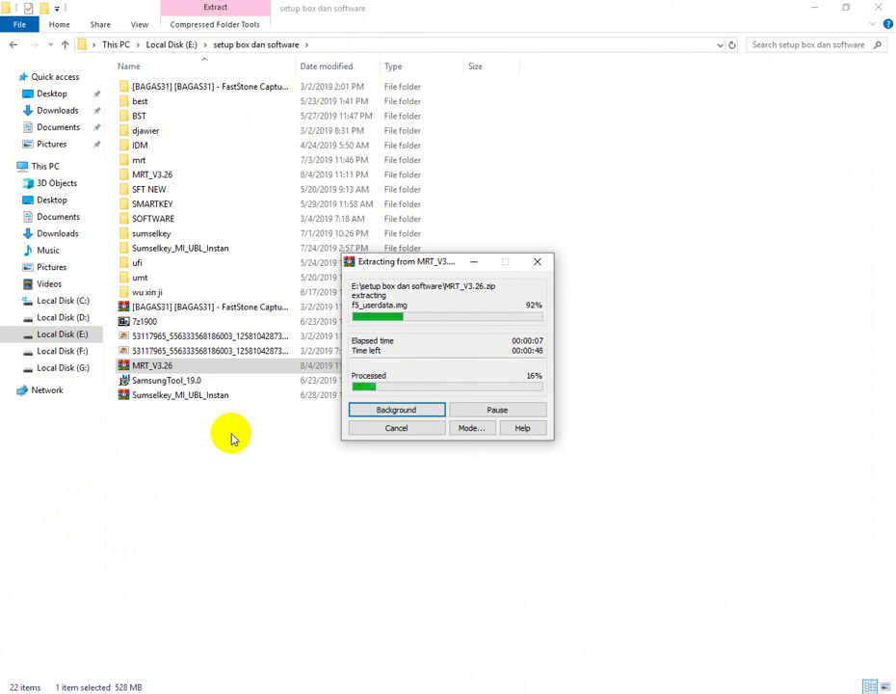
Delete the old MRT_V3.21 folder and archive from the mrt folder, and return to the setup box dan software folder
left_click(149, 159)
double_click(150, 159)
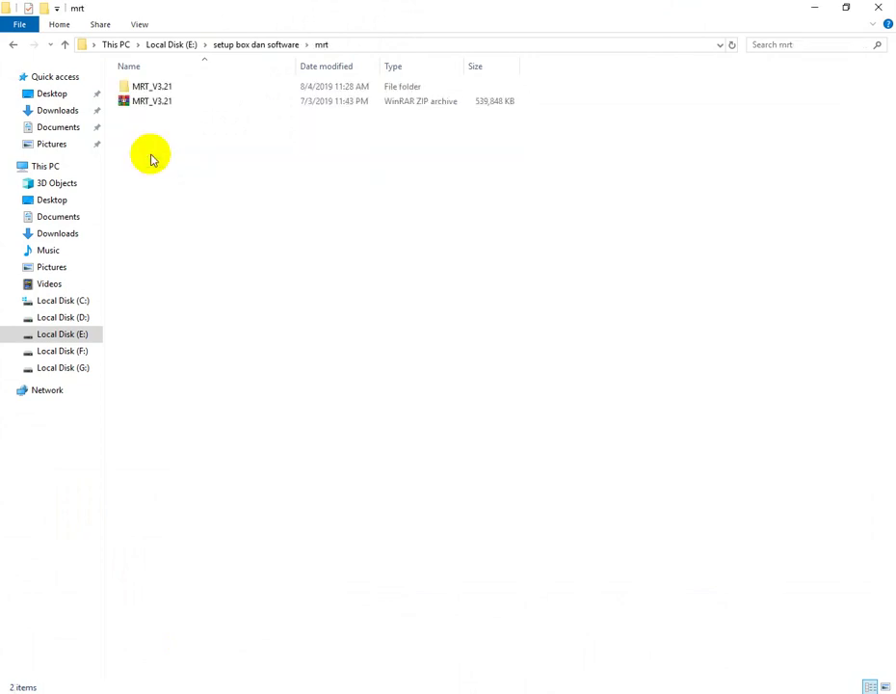
left_click_drag(150, 124, 153, 89)
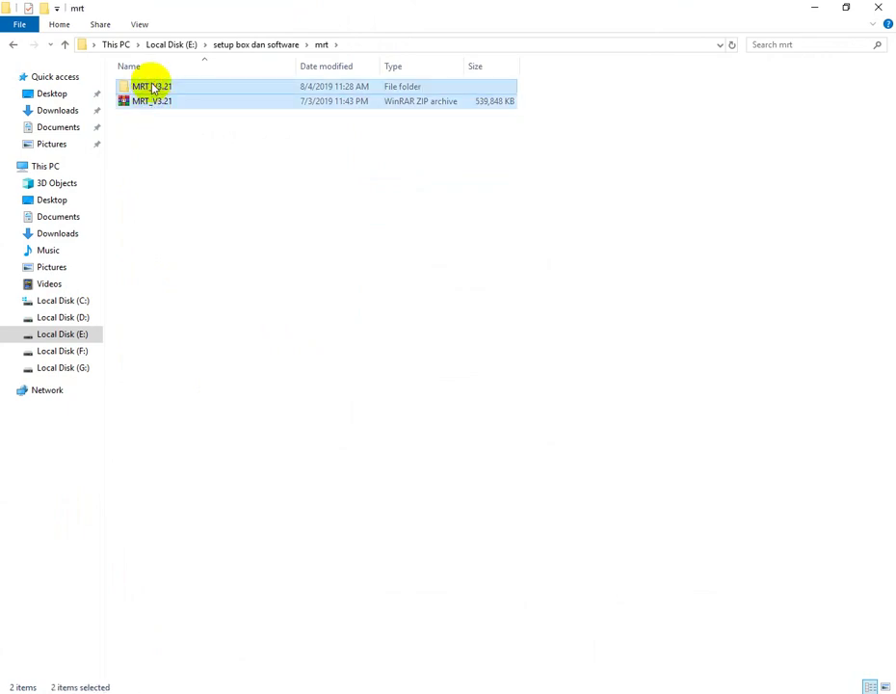
key("Delete")
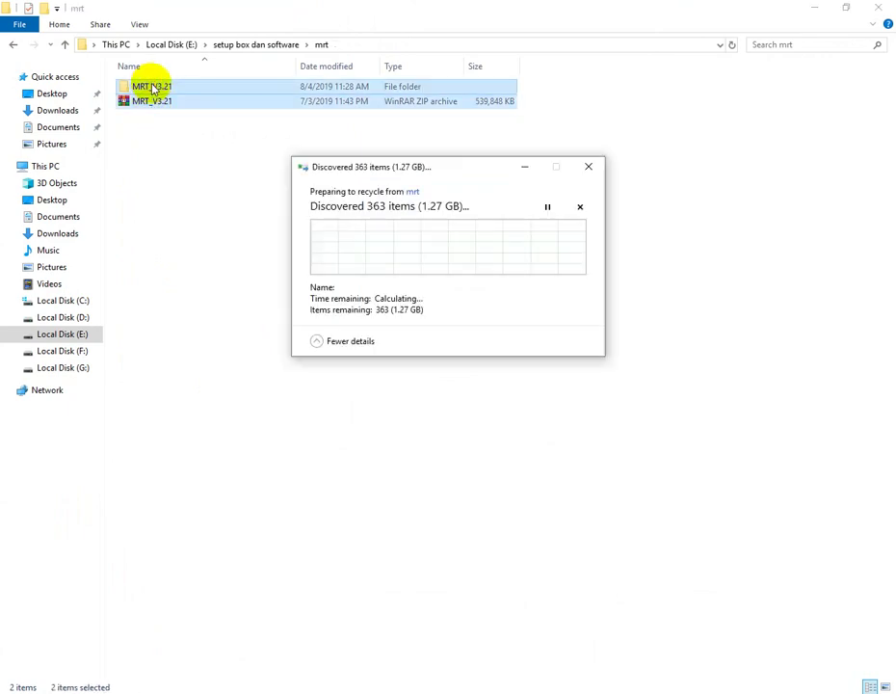
left_click(13, 46)
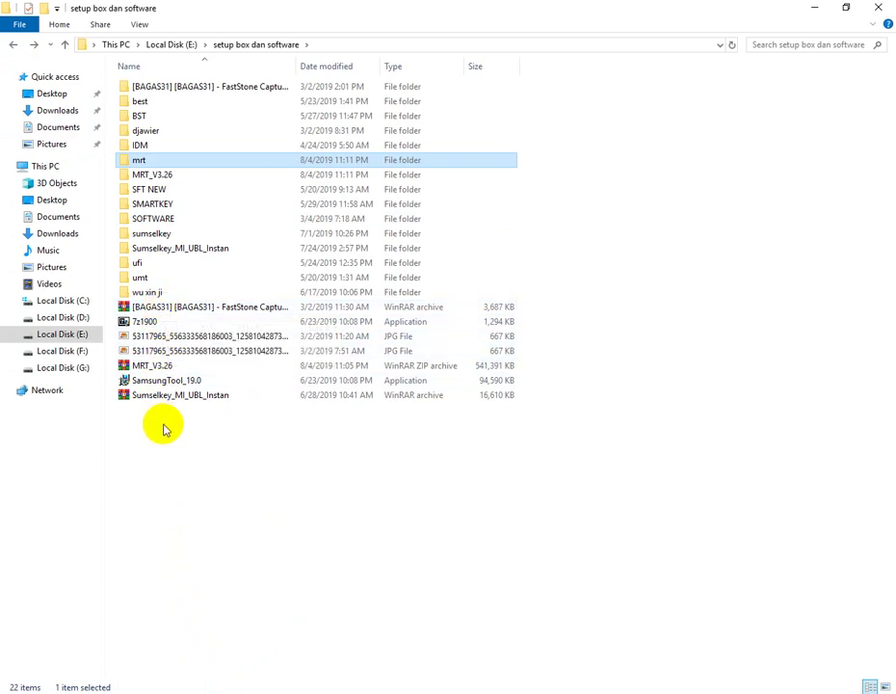
Uncover the desktop icons by moving the Notepad window aside and delete the old MRT_V3.21 shortcut
left_click(812, 16)
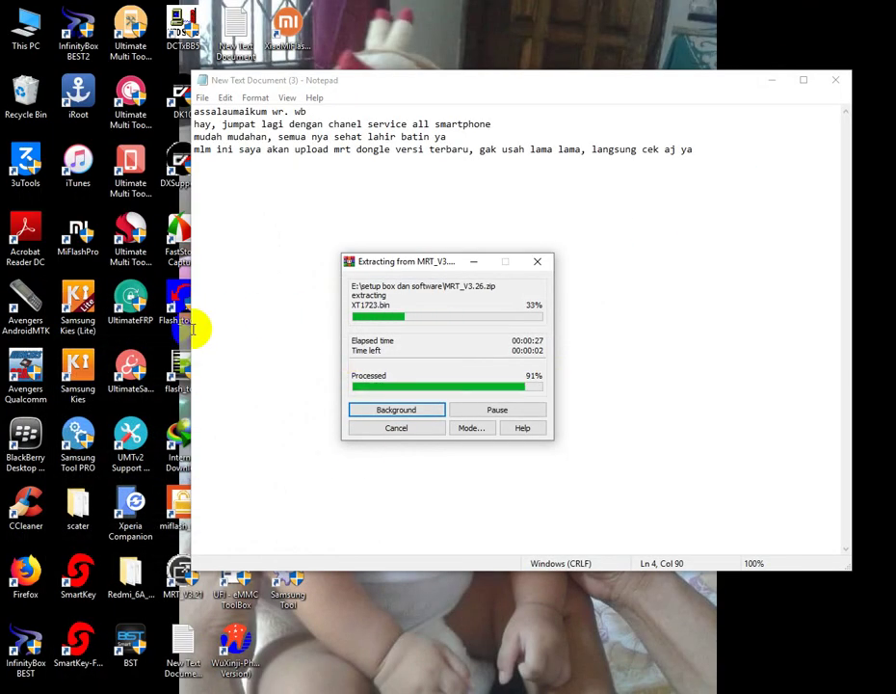
left_click_drag(320, 83, 407, 85)
left_click(197, 589)
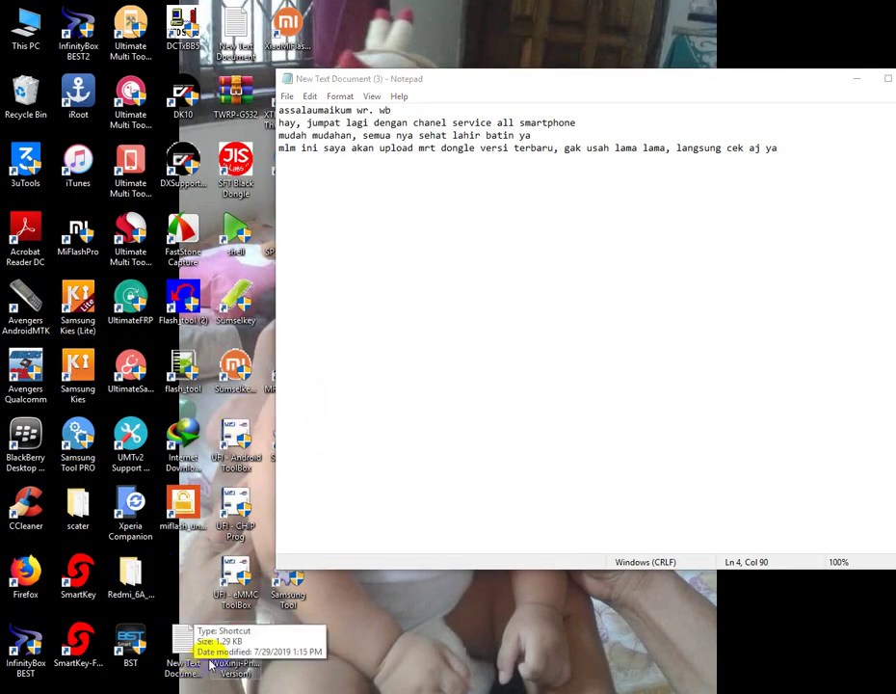
key("Delete")
Create a desktop shortcut for the MRT_V3.26 application from the extracted MRT_V3.26 folder
key("alt+Tab")
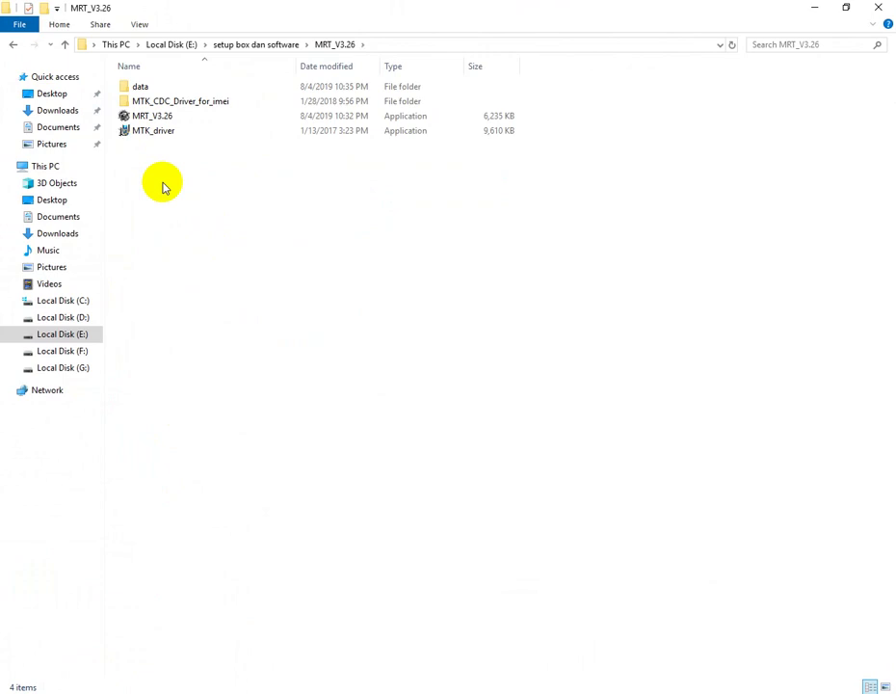
left_click(172, 118)
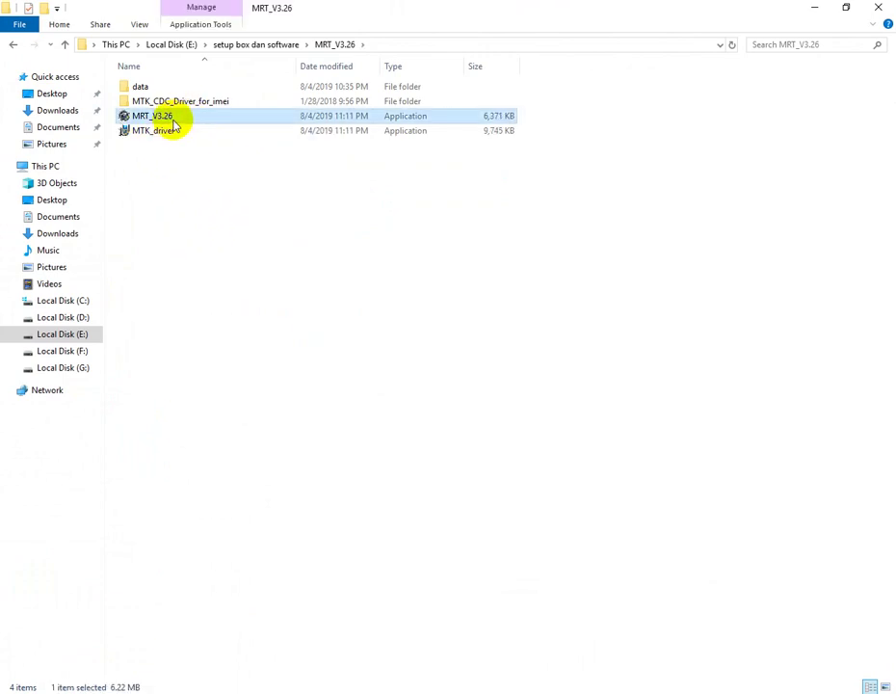
right_click(174, 124)
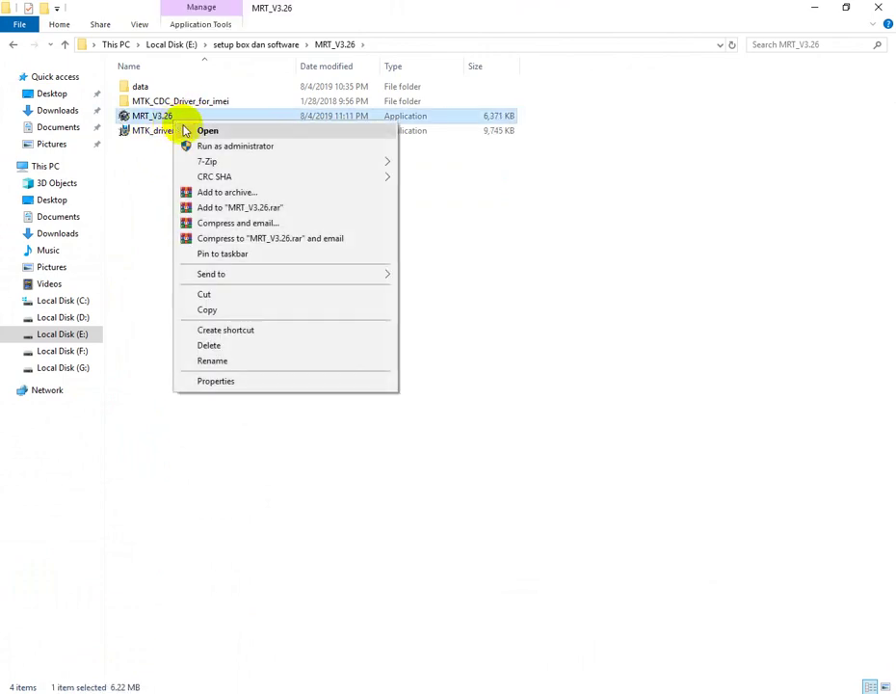
mouse_move(340, 164)
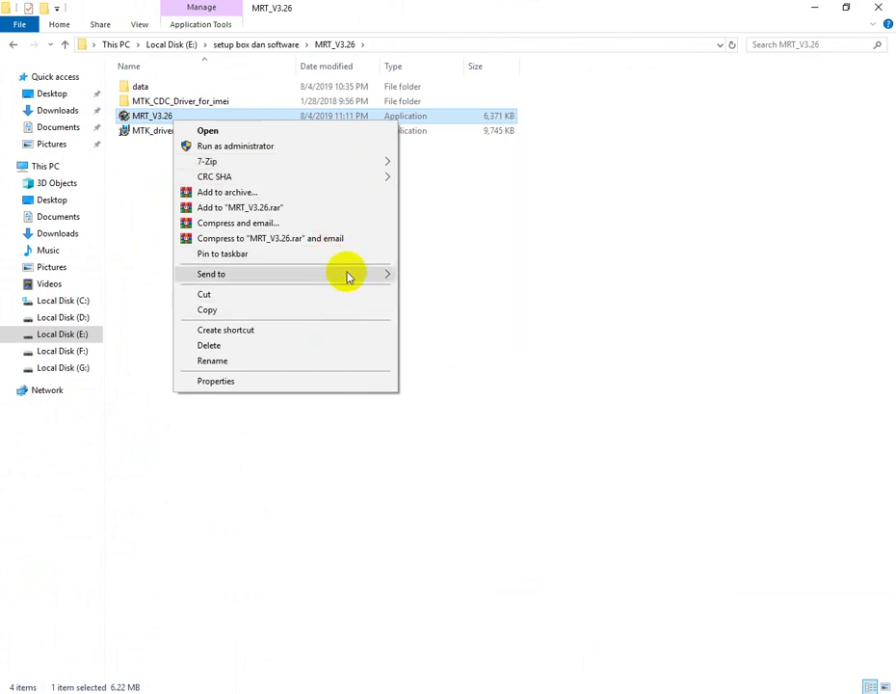
mouse_move(376, 274)
left_click(451, 306)
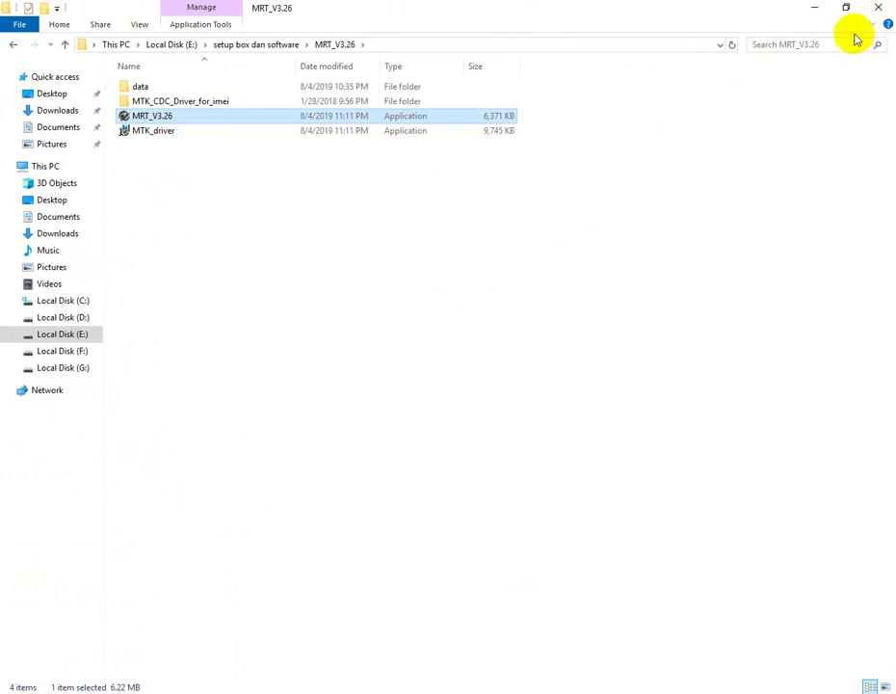
Return to the desktop and run the MRT_V3.26 shortcut as administrator
left_click(816, 10)
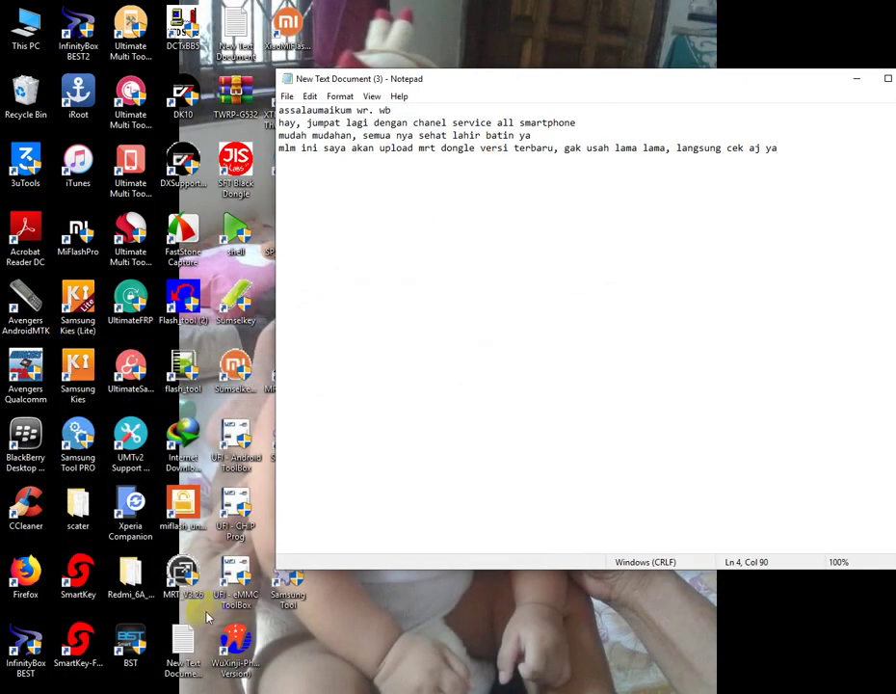
right_click(182, 572)
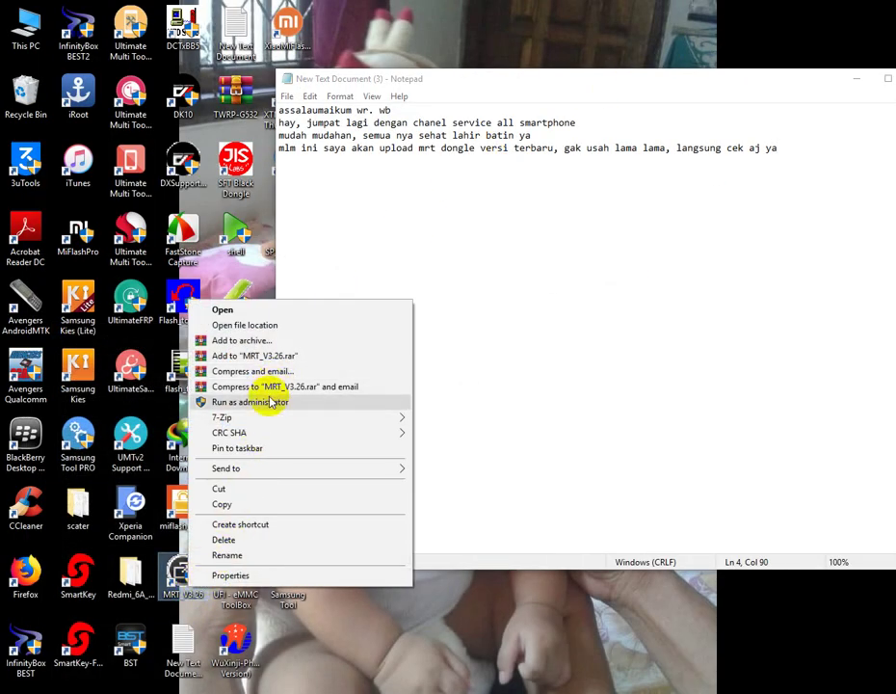
left_click(270, 401)
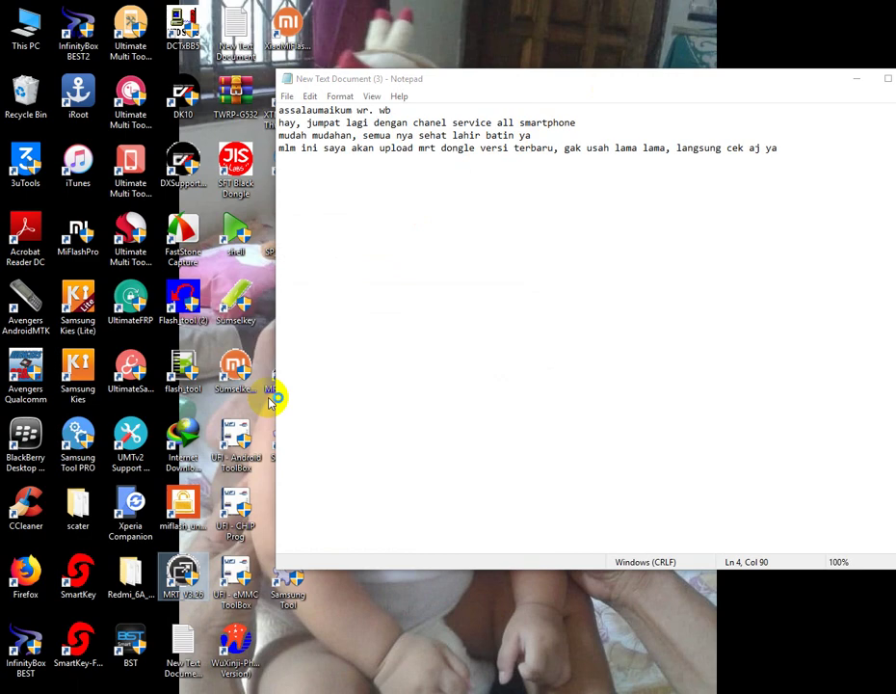
Below a blank line at the end of the Notepad note, write "untuk mrt terbaru tambahan suport sebagai berikut,"
left_click(814, 141)
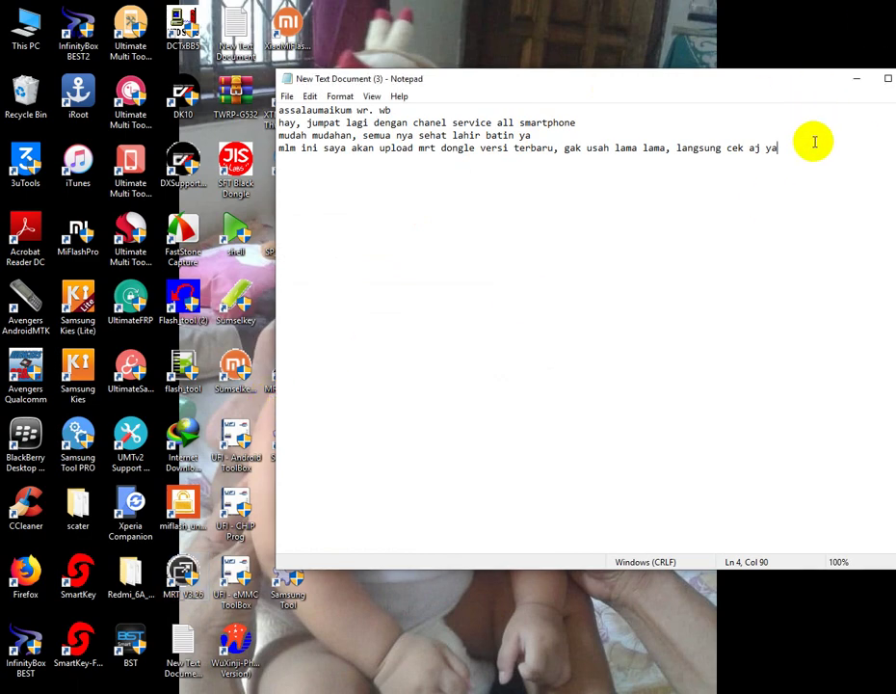
key("Return")
key("Return")
type("untuk ")
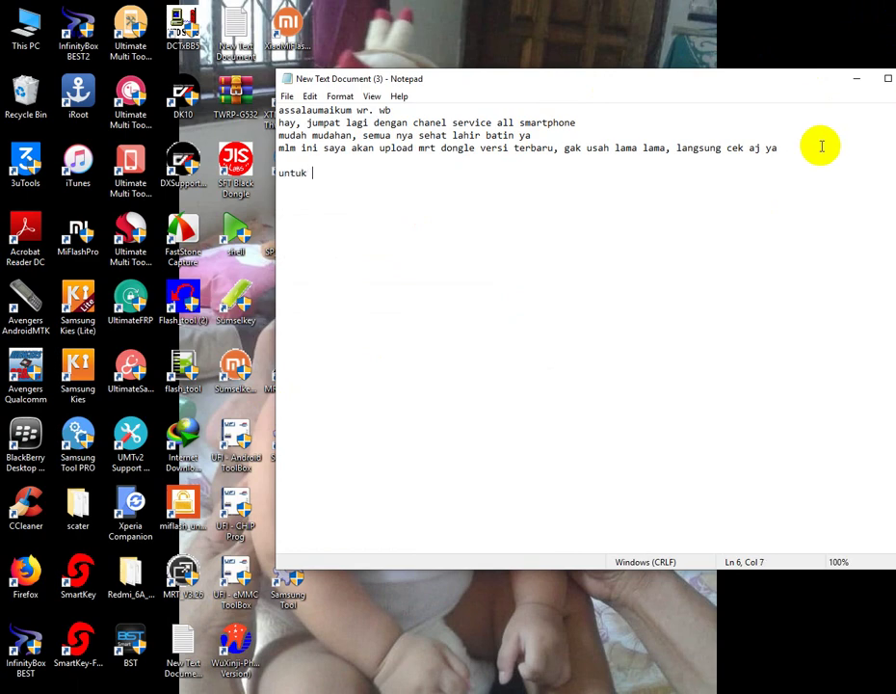
type("mrt terba")
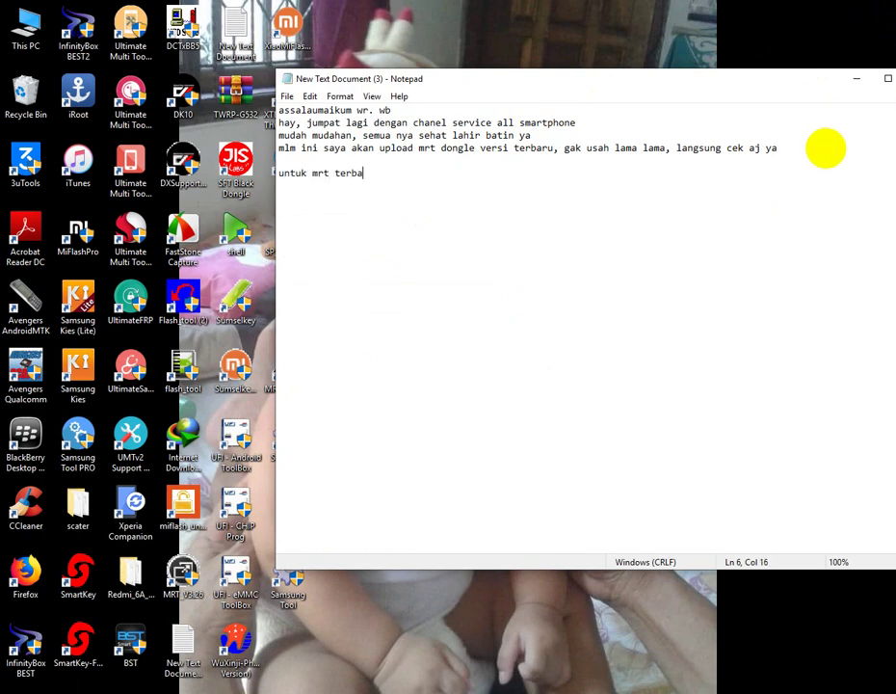
type("ru tambahan suport")
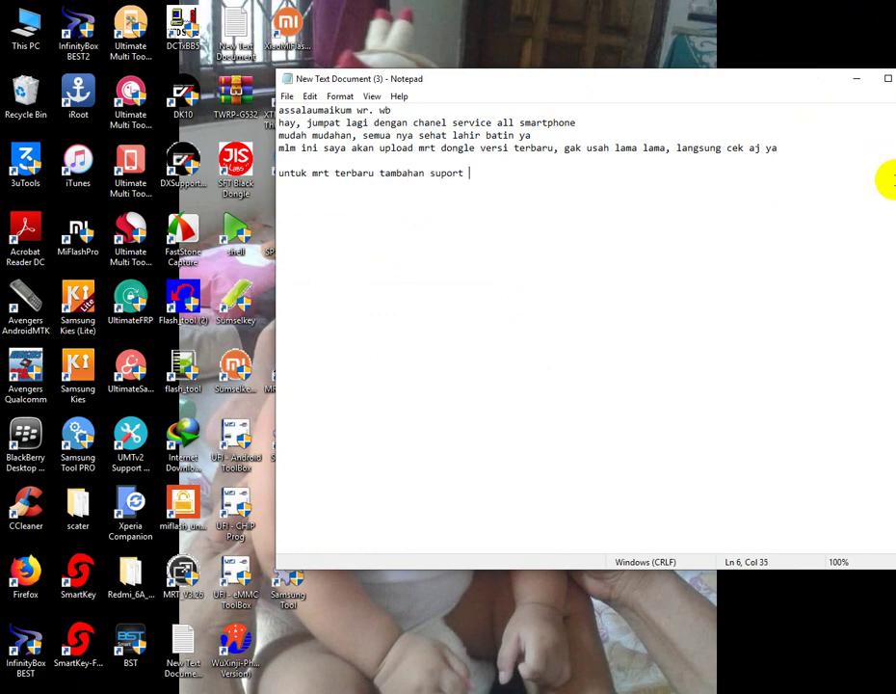
type(" se")
key("BackSpace")
type("sebahai")
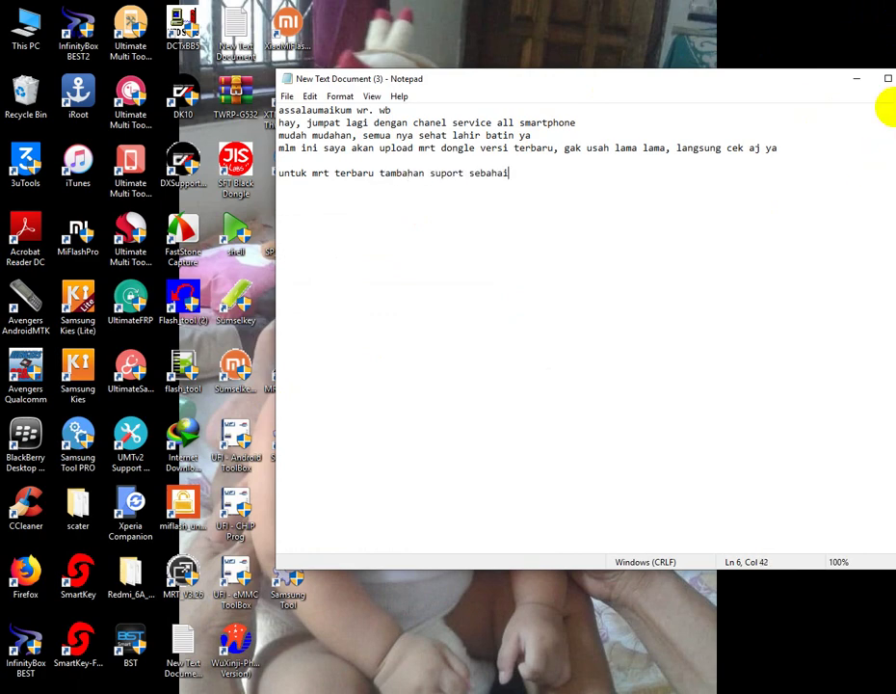
key("BackSpace")
key("BackSpace")
key("BackSpace")
type("gai berikut, moh")
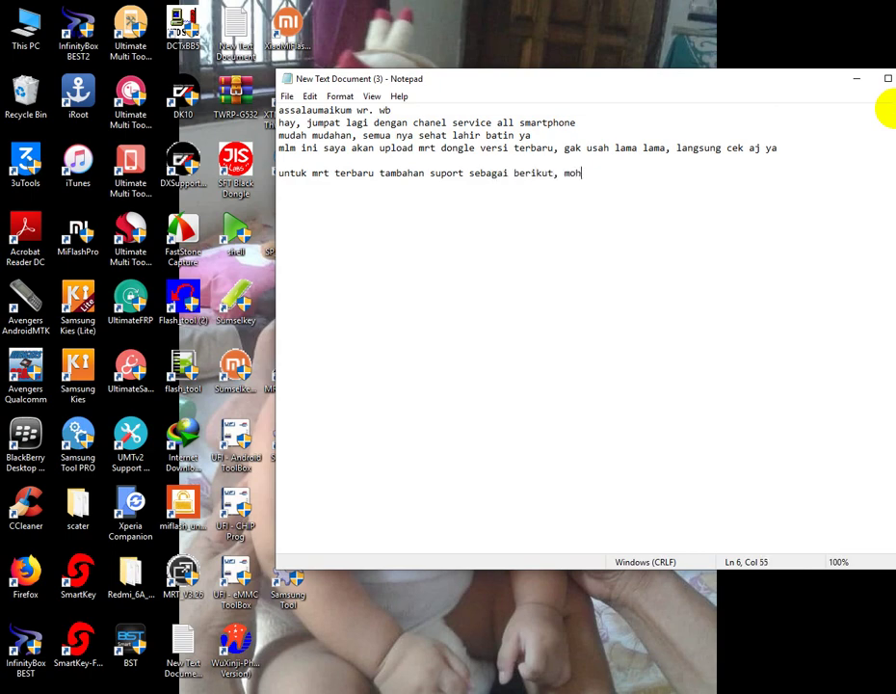
Continue the note with "mohon maaf jika ada kesalahan, saya disni hanya berbagi untuk temen temen, biar gak ketinggalan updatenya ya", followed by a blank line
type("on maaf jika ada ksea")
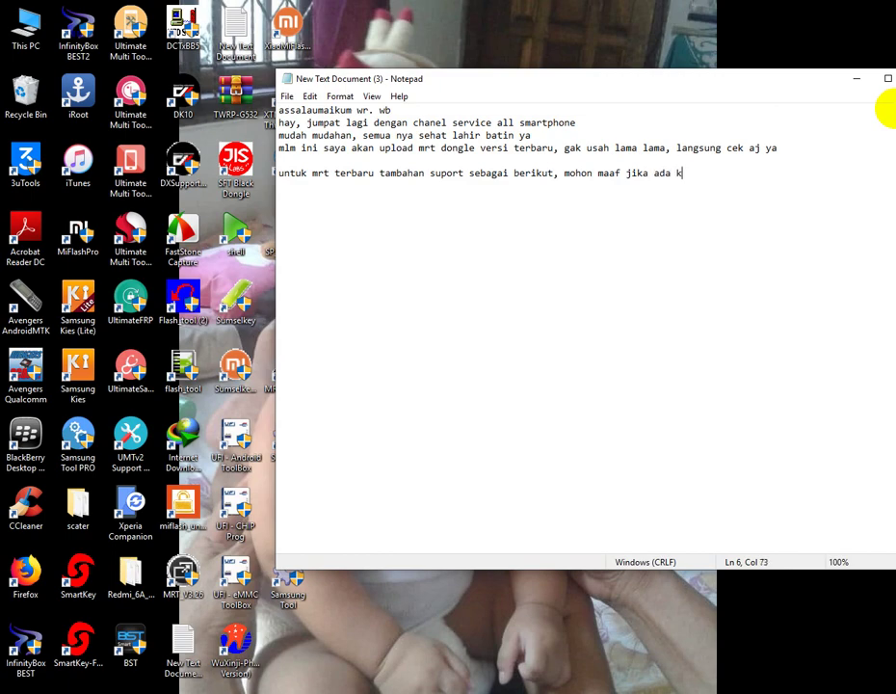
key("BackSpace")
key("BackSpace")
type("salahan, saya ")
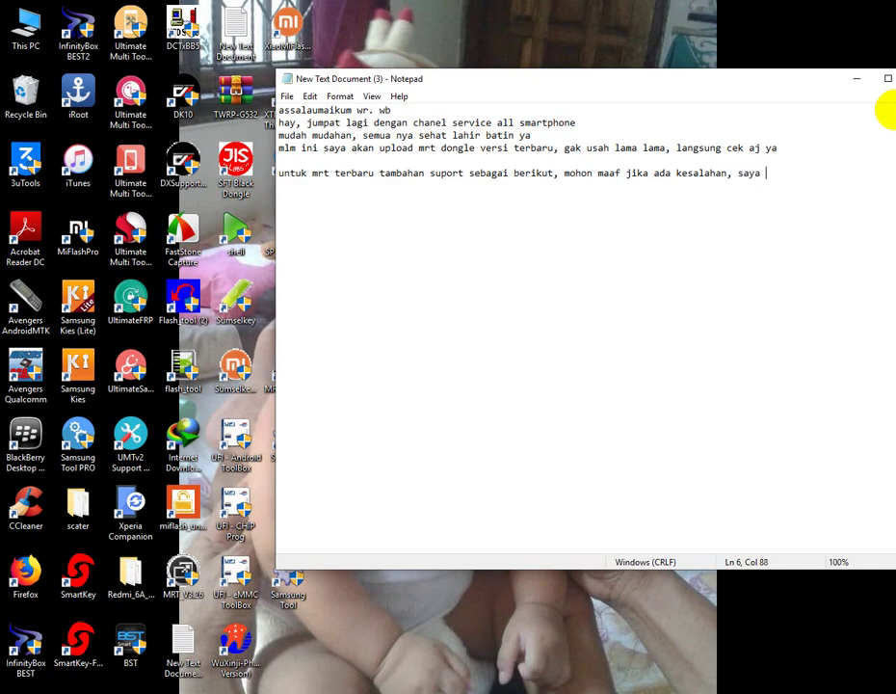
type("disni hanya ber")
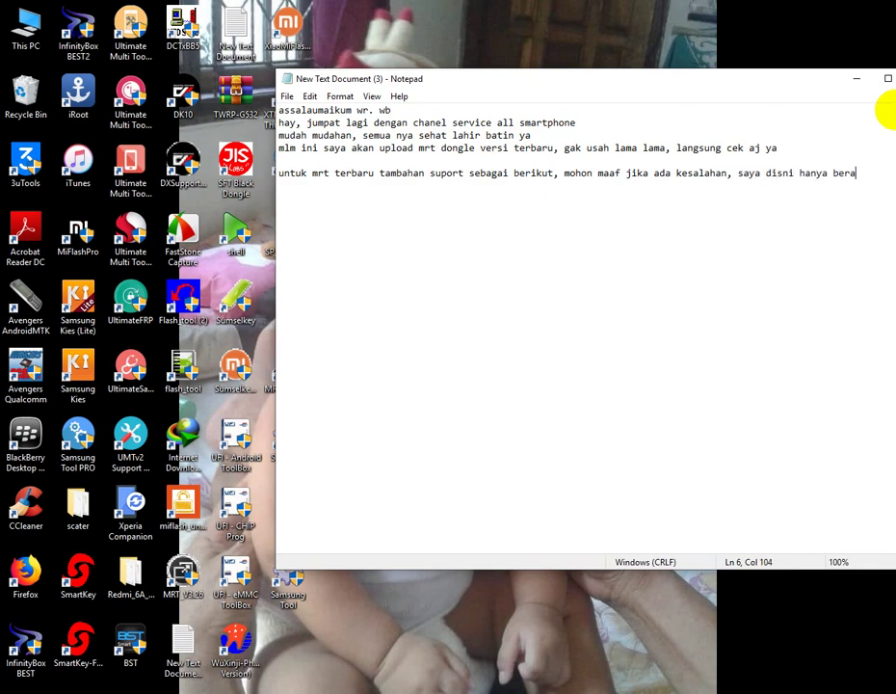
type("bagi ")
type("untuk temen t")
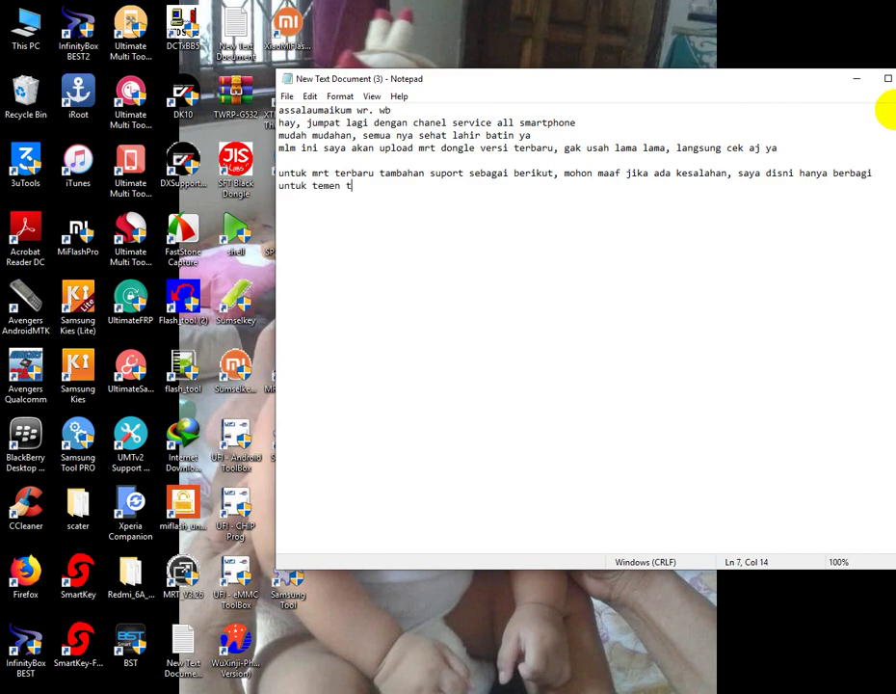
type("emen, biar gak ketingga")
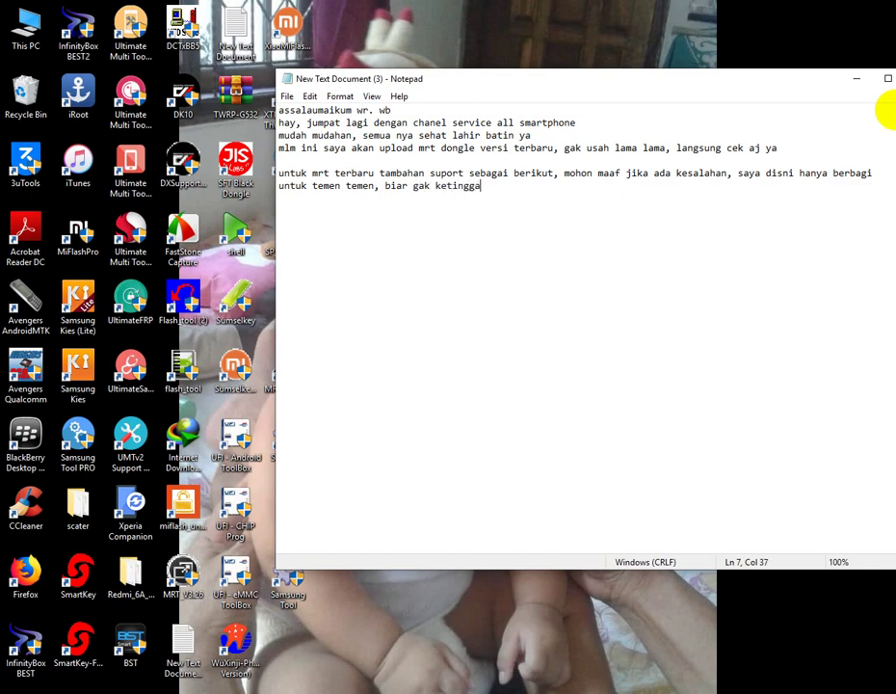
type("lan updatenya")
key("Return")
key("Return")
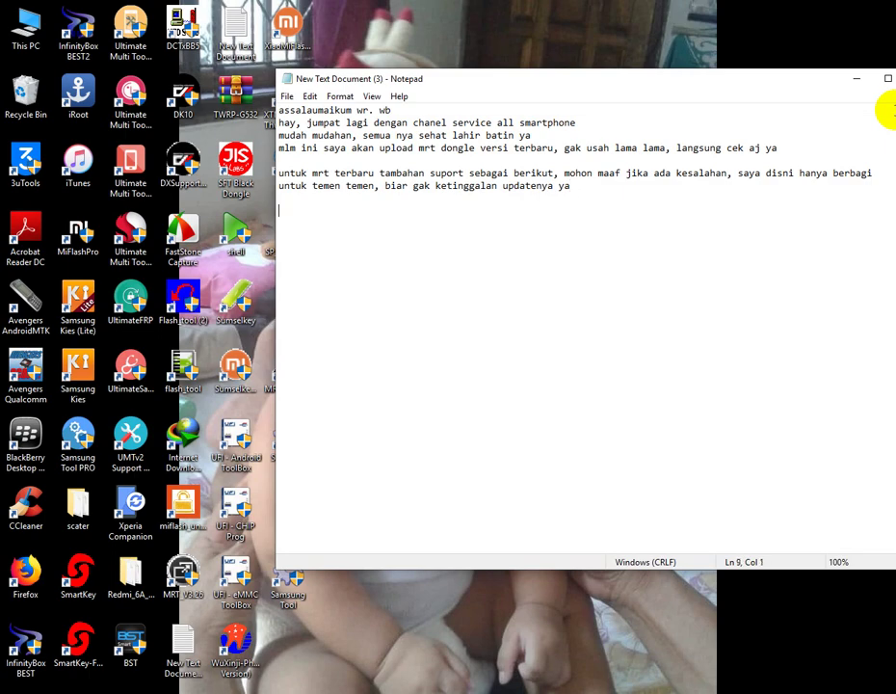
Write "ini tambahan suport update terbaru" and insert below it the five-line list of added support, from VIVO MTK 6765 6771 to MEIZU
type("ini tambahan suport")
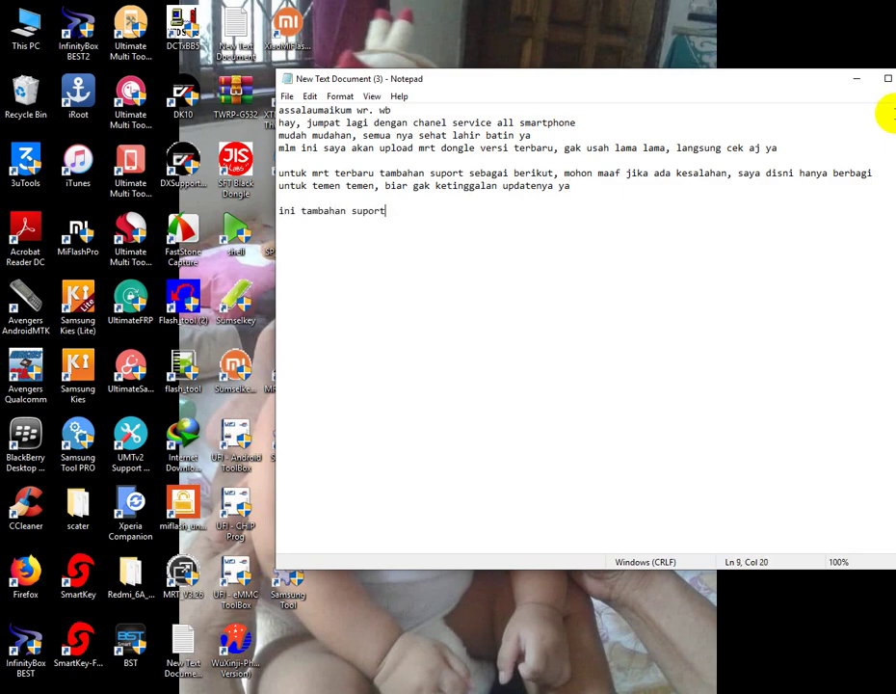
type(" updater")
key("BackSpace")
key("BackSpace")
key("BackSpace")
type("e be")
key("BackSpace")
key("BackSpace")
type("terbaru")
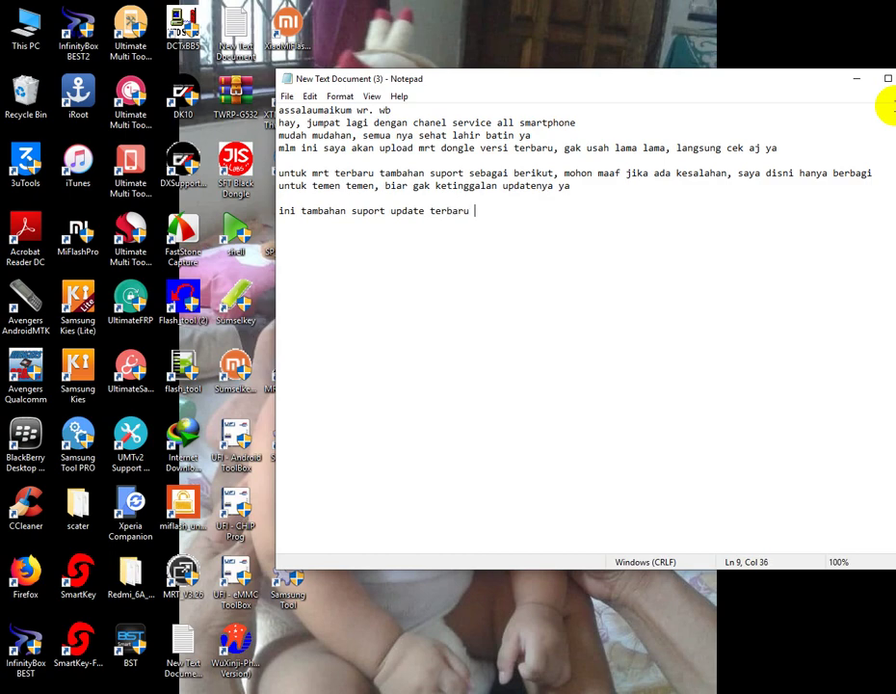
key("Return")
type("add VIVO MTK 6765 6771 write Flash like VIVO X21i z3i y83 y93s y91 y91c y81s y3.... add VIVO Z5X Format Support(support remove userlock and account) add Meitu T9 V7 Unlock Support(in others Mobile,support userlock and account) add MEIZU 16S 16SX Note9 Note8 X8 E3 Support(IMEI Repair\\erase account\\userlock...)")
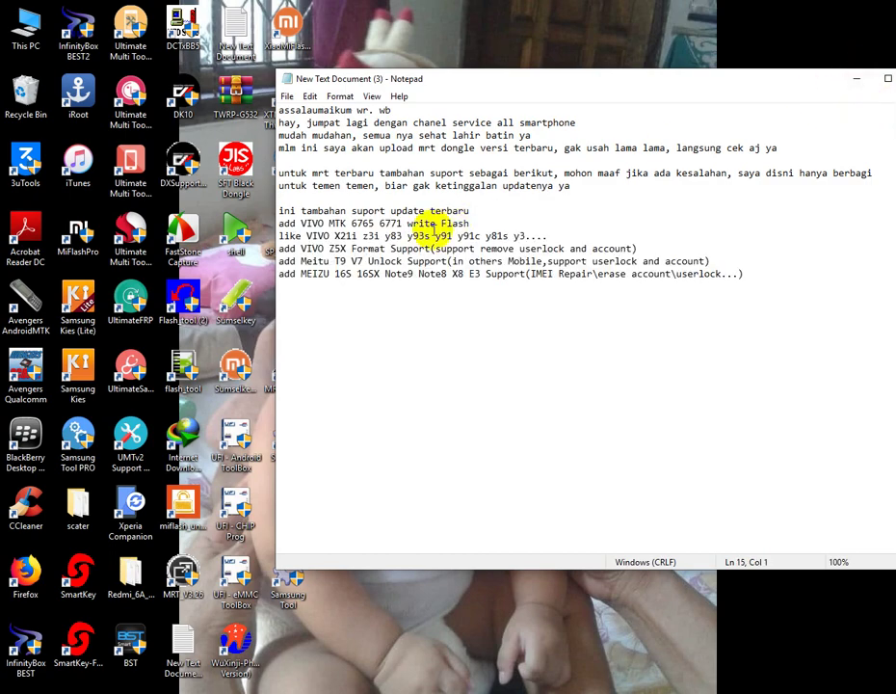
Highlight the added support lines in the note one after another, from the VIVO MTK line through the MEIZU line
left_click_drag(285, 222, 494, 223)
left_click(285, 235)
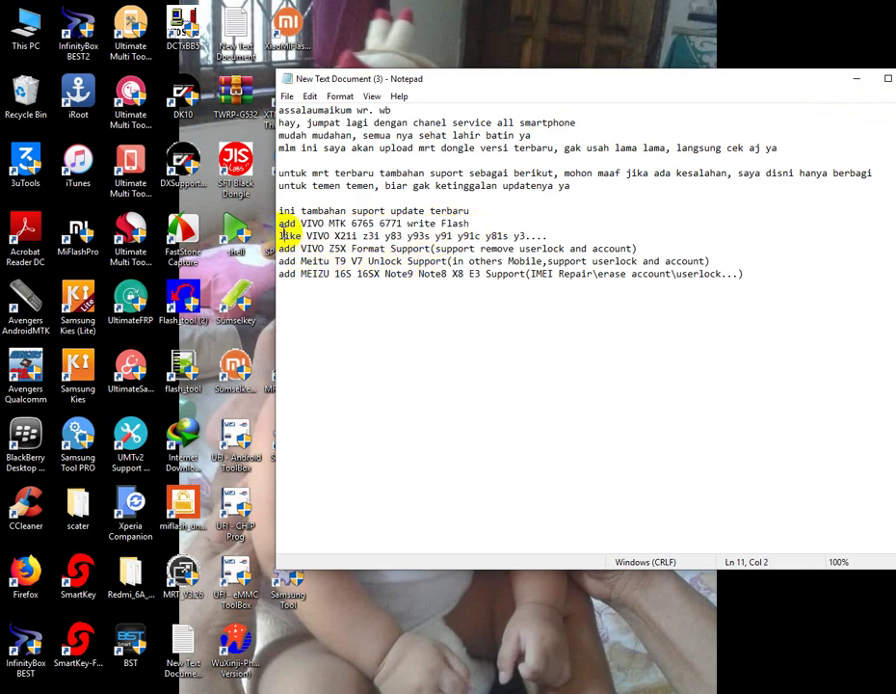
left_click_drag(282, 235, 549, 236)
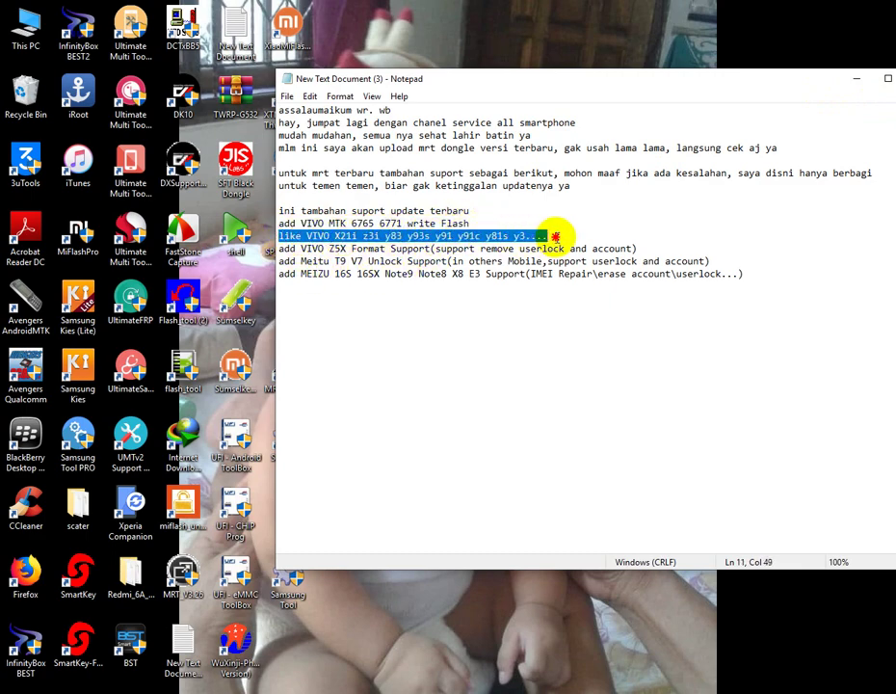
left_click(286, 249)
left_click_drag(290, 247, 659, 247)
left_click(277, 250)
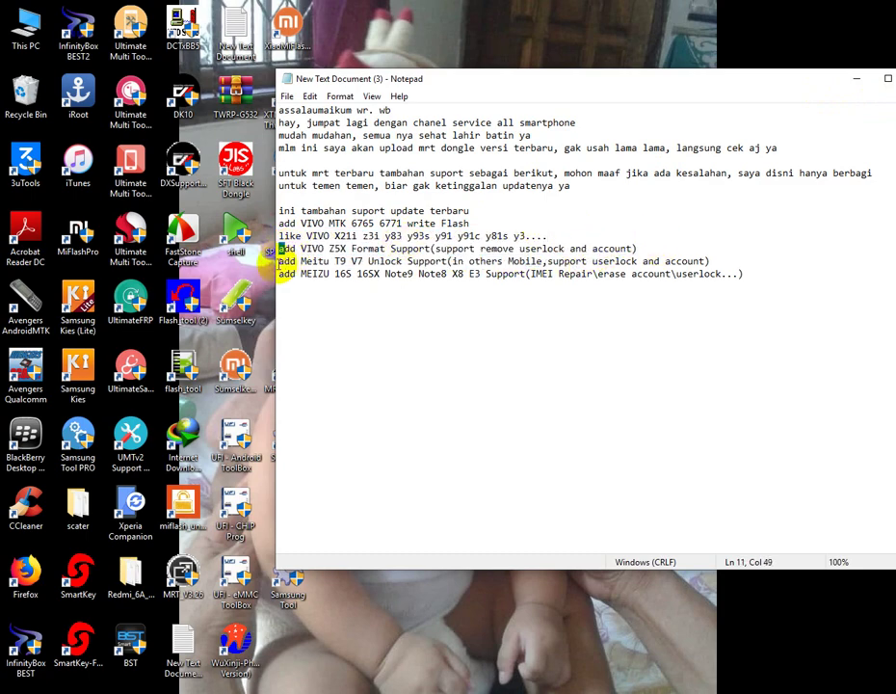
left_click_drag(279, 261, 710, 260)
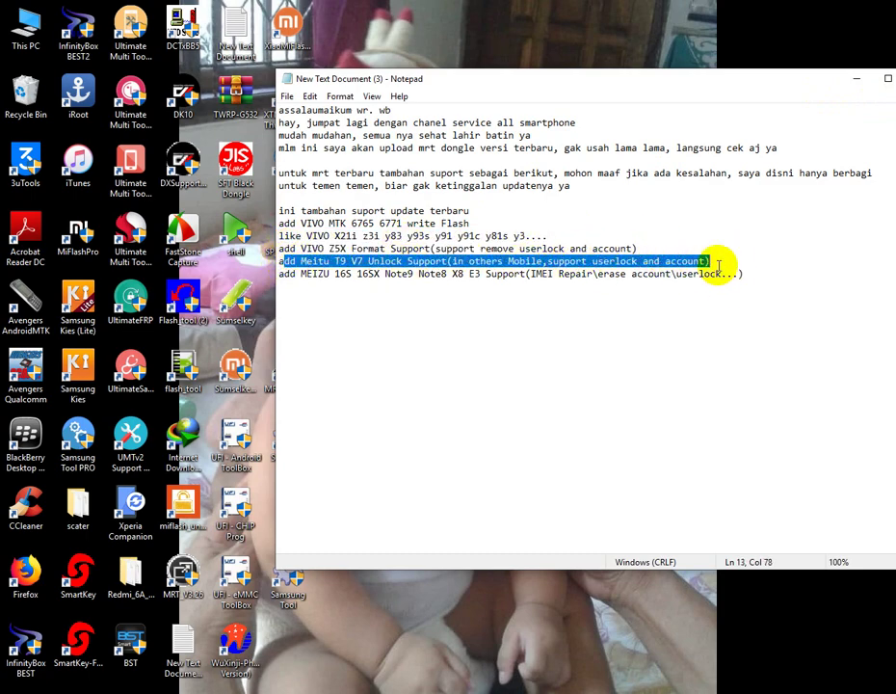
left_click(739, 274)
left_click(289, 275, "shift")
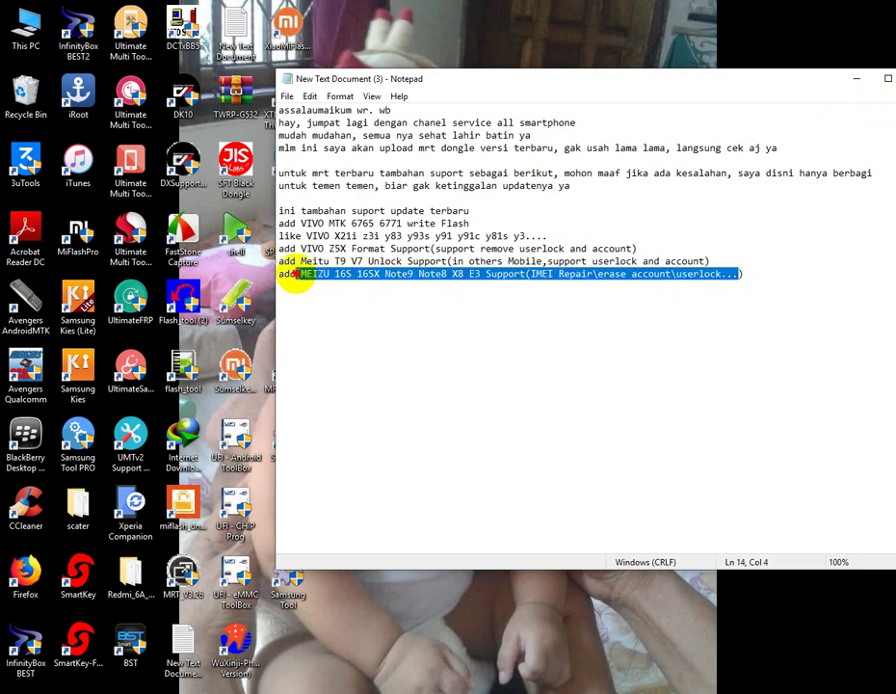
left_click(364, 329)
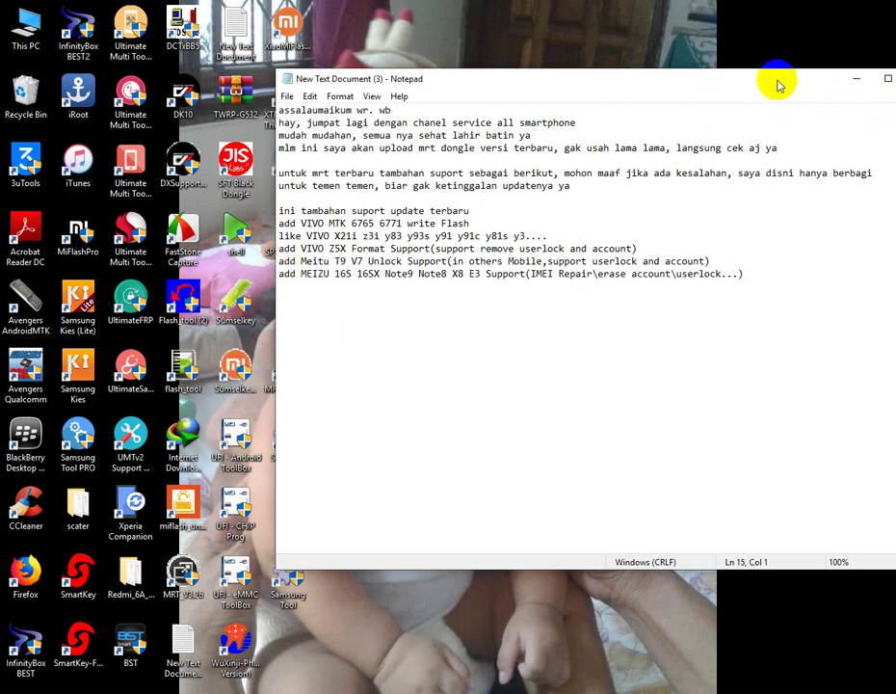
Minimize the note, dismiss the dongle error message and run MRT_V3.26 again from its desktop shortcut
left_click(851, 79)
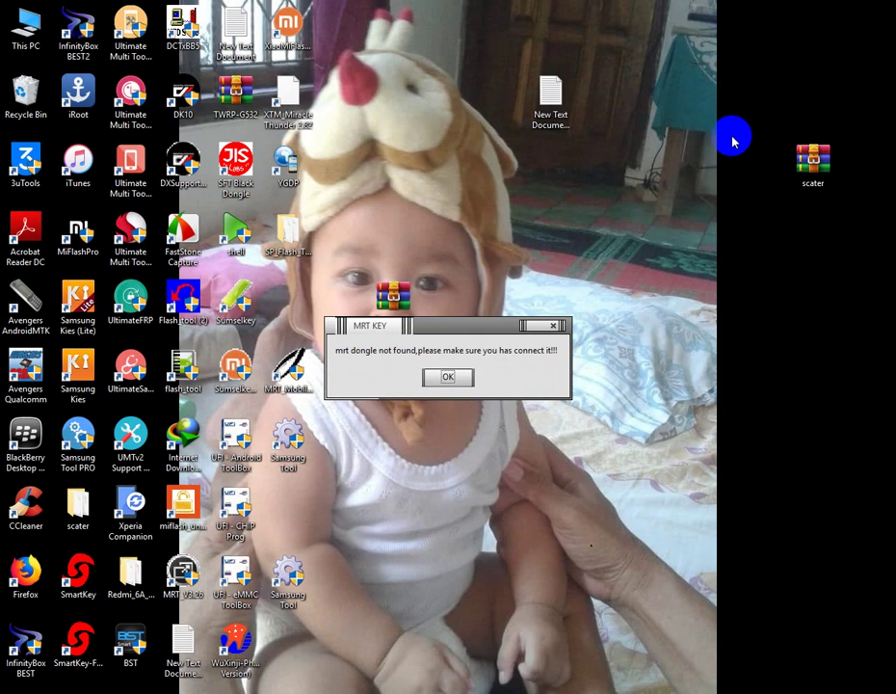
left_click(446, 382)
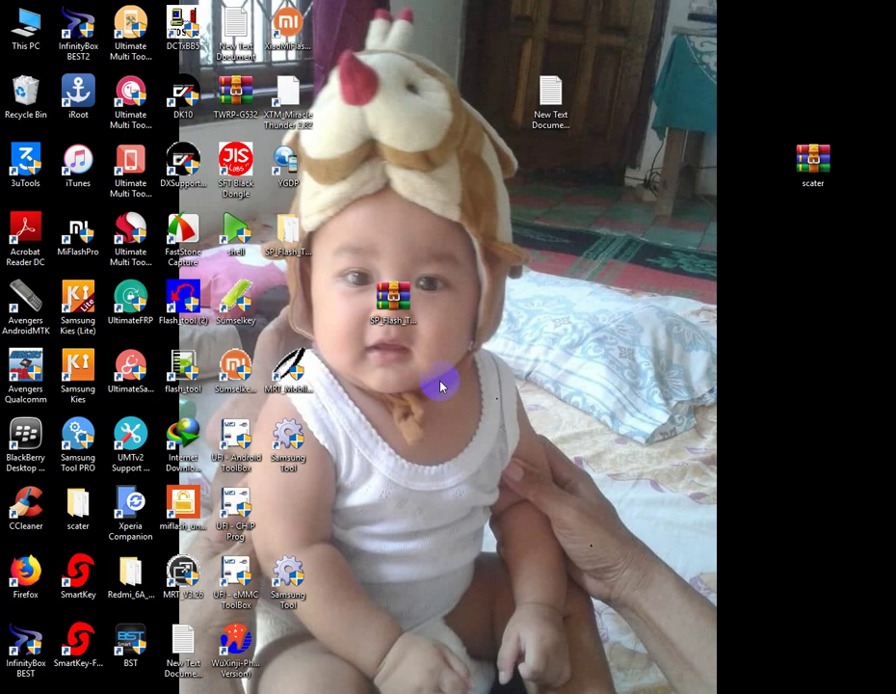
right_click(175, 573)
left_click(225, 389)
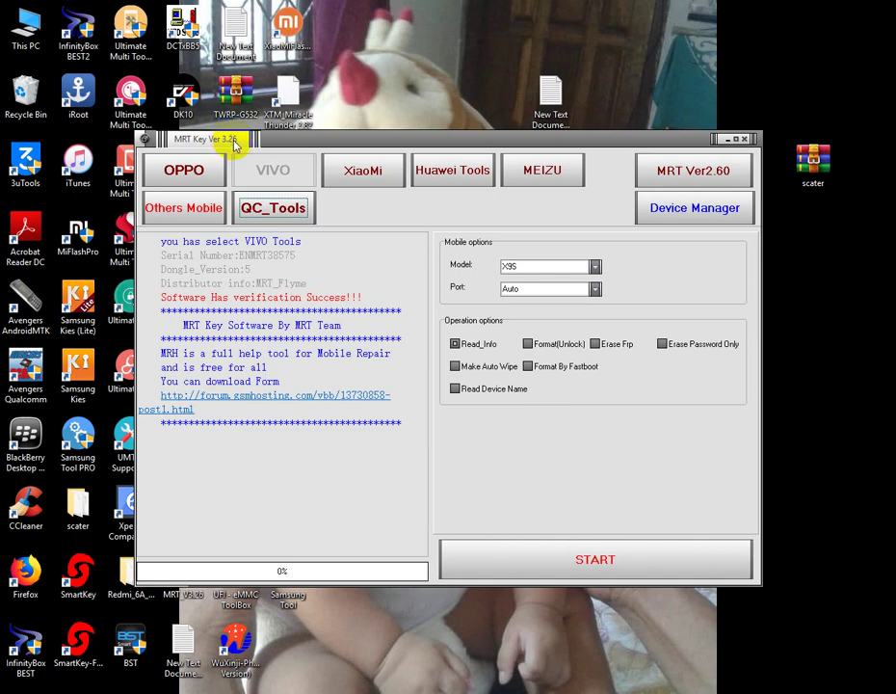
Bring the note back up beside the MRT Key window and look through the model list of the VIVO tools
double_click(183, 643)
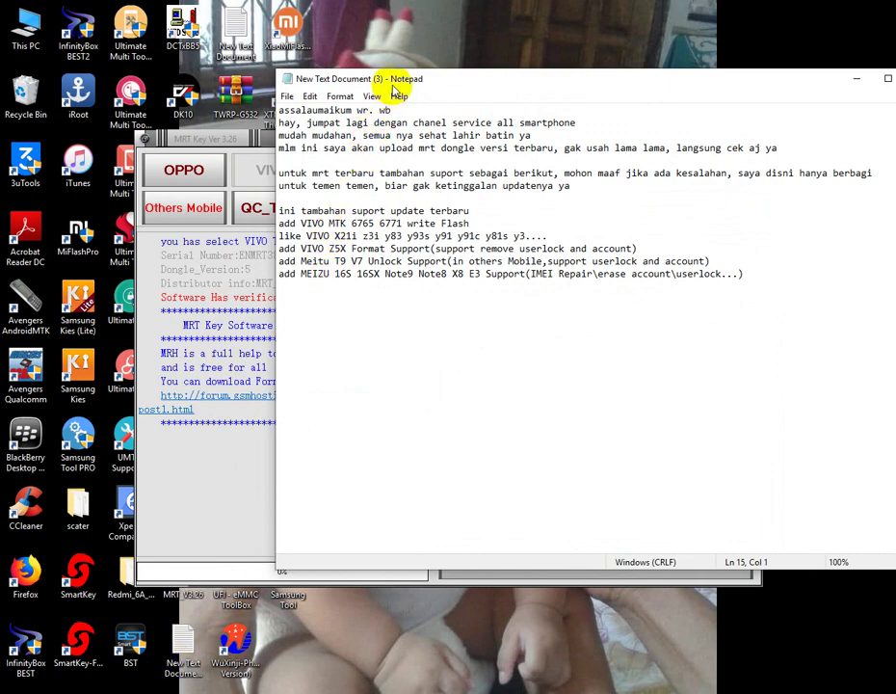
left_click_drag(393, 79, 551, 81)
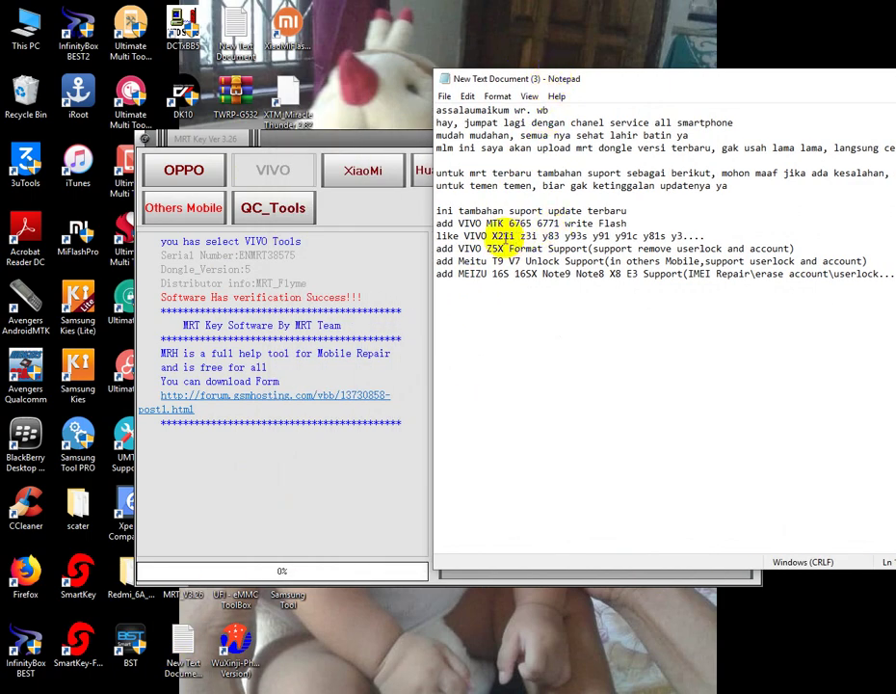
left_click(281, 182)
left_click(594, 267)
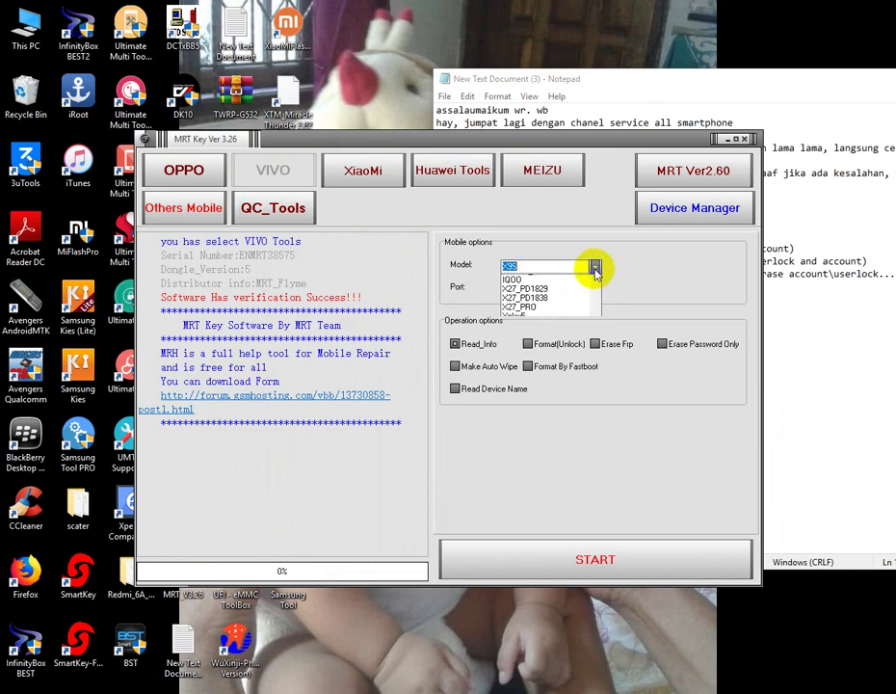
scroll(596, 301, "up", 3)
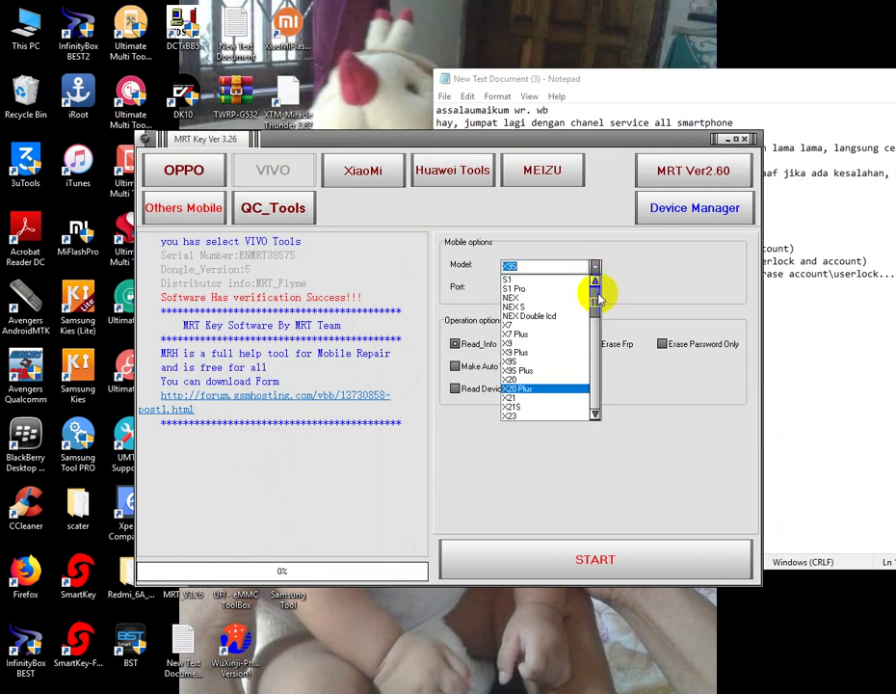
scroll(597, 305, "down", 4)
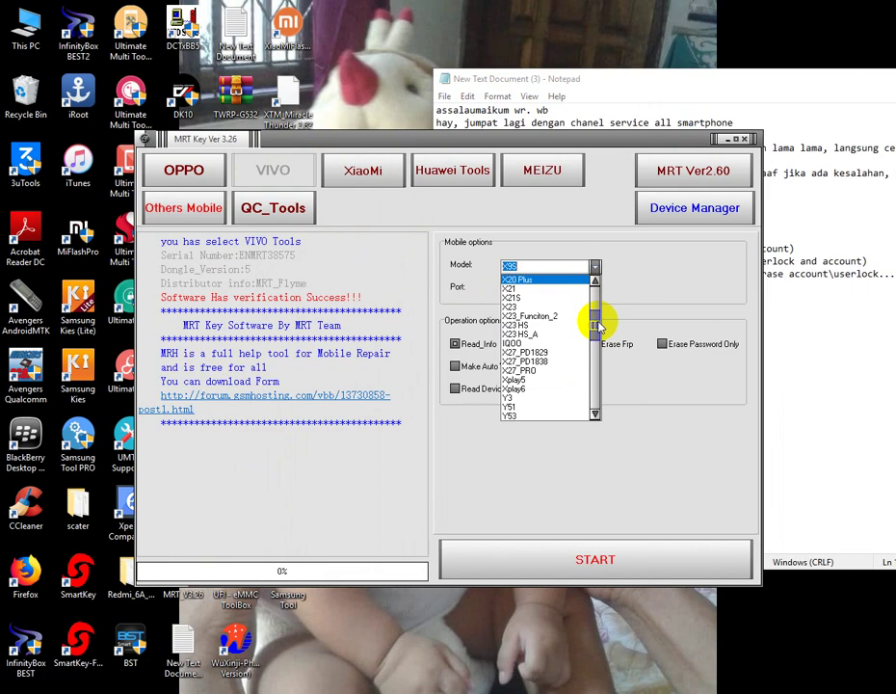
Bring the whole note into view to check its list of added support, and minimize it again
left_click(625, 95)
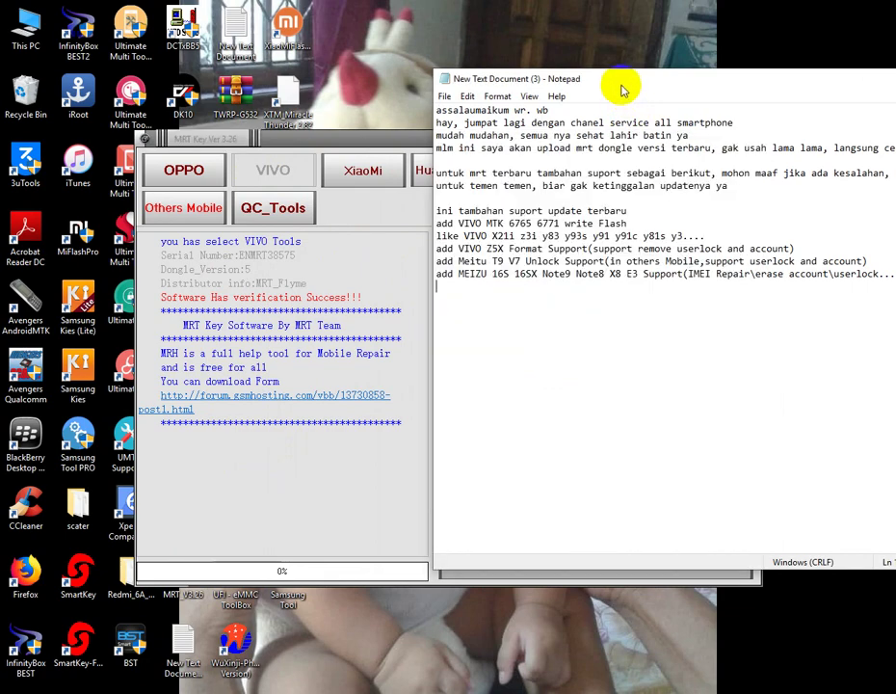
left_click_drag(621, 90, 362, 80)
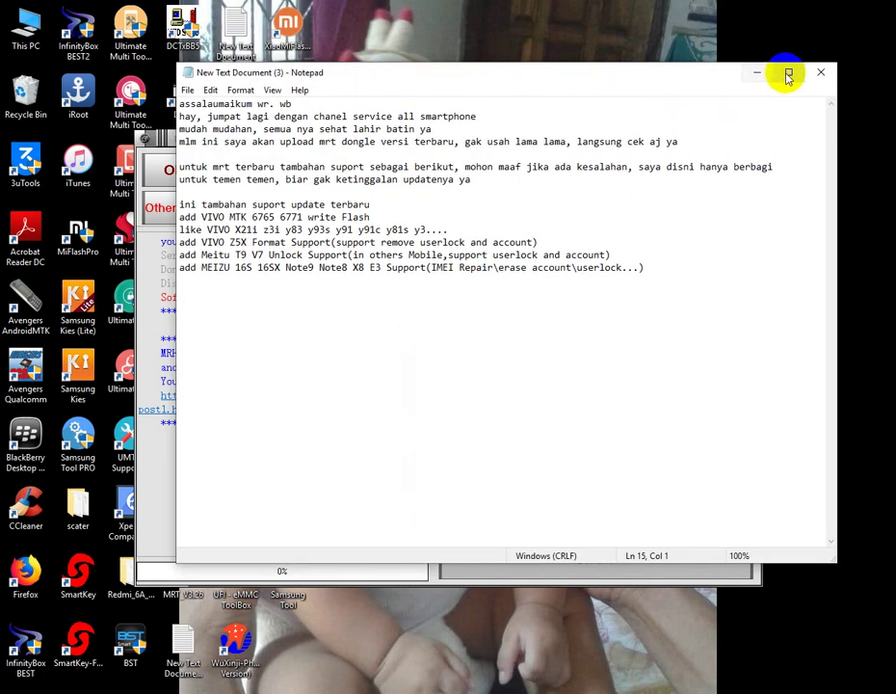
left_click(757, 74)
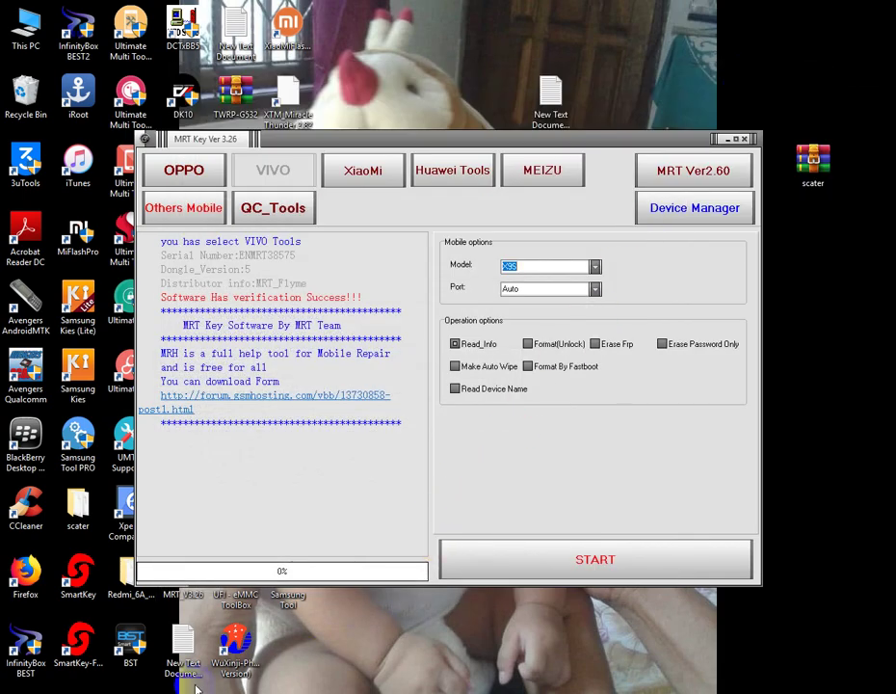
Open the XiaoMi tools in MRT Key and look at the supported phone models
left_click(362, 190)
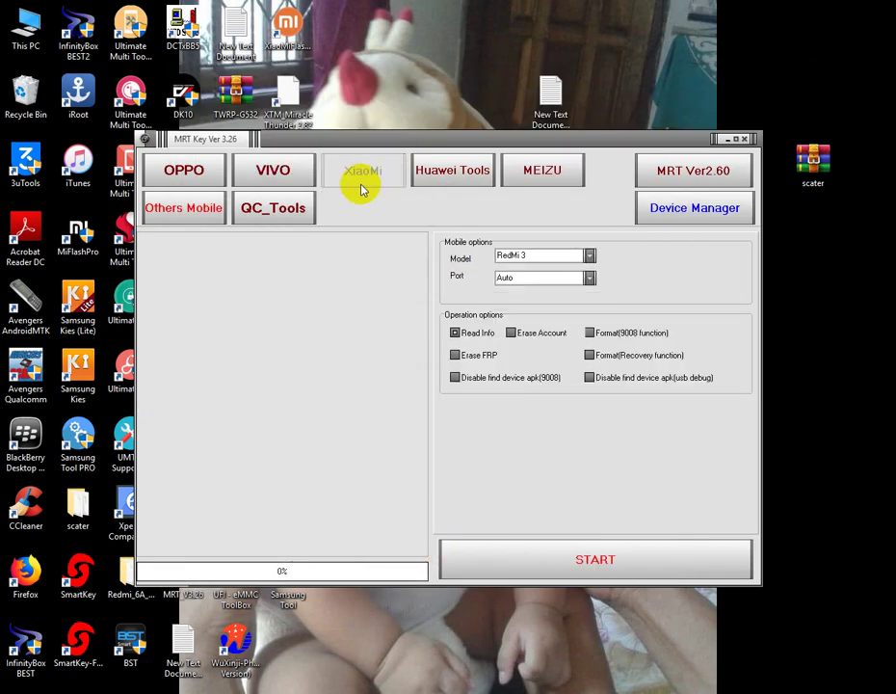
left_click(589, 255)
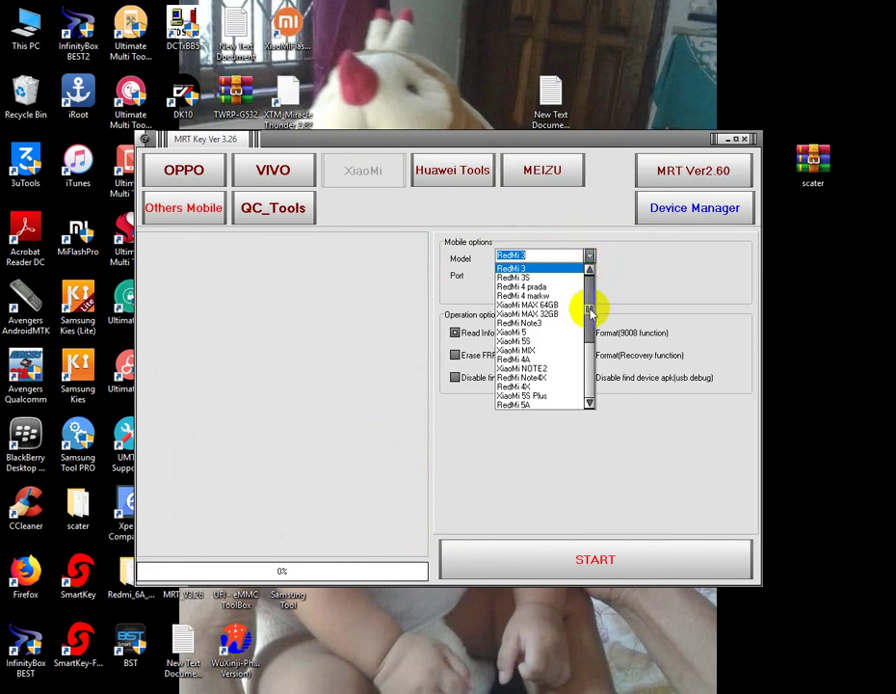
mouse_move(589, 308)
left_mouse_down()
mouse_move(578, 366)
mouse_move(592, 300)
left_mouse_up()
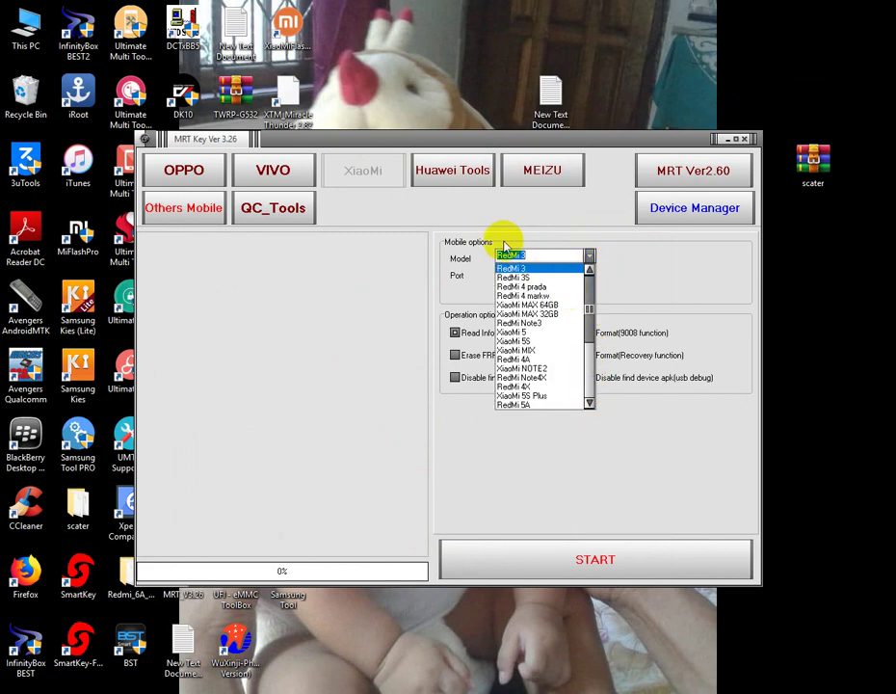
Switch to the MEIZU tools, browse the supported models and close the list without choosing another one
left_click(549, 174)
left_click(555, 179)
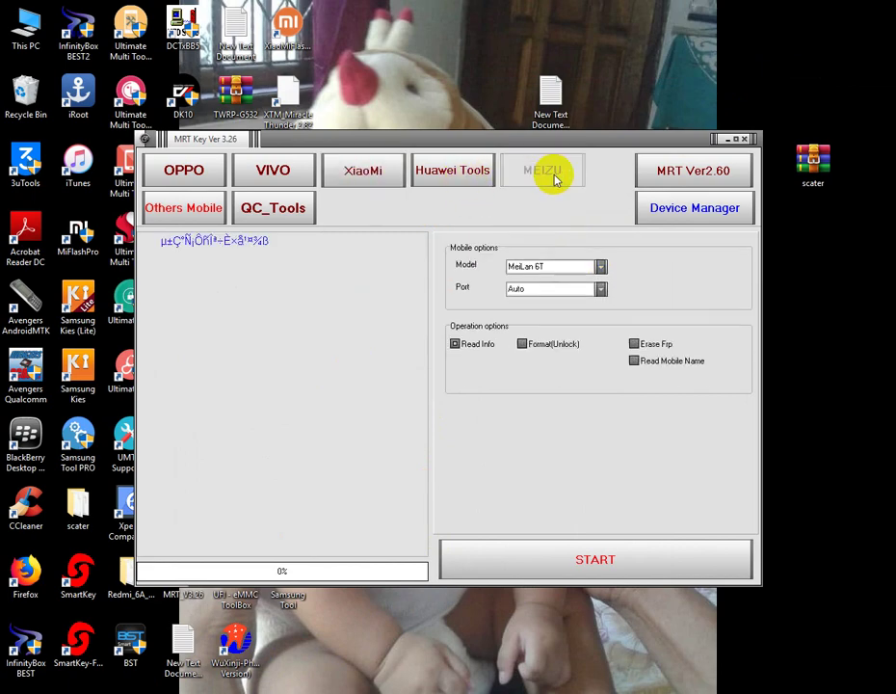
left_click(599, 266)
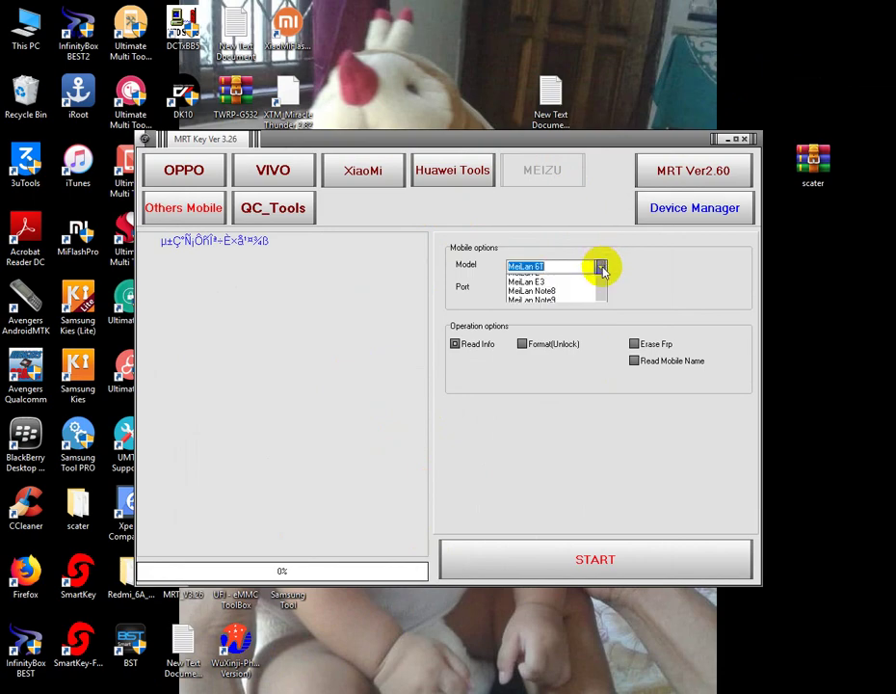
left_click_drag(600, 306, 686, 286)
left_click(686, 286)
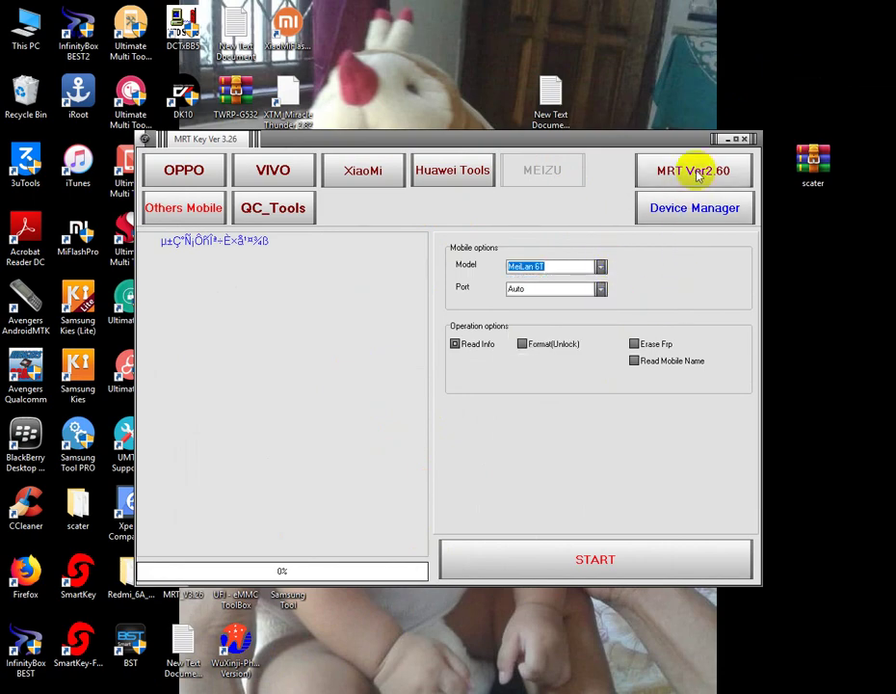
Try to open MRT Ver2.60, move the MRT Key window up and open the OPPO tools
left_click(694, 172)
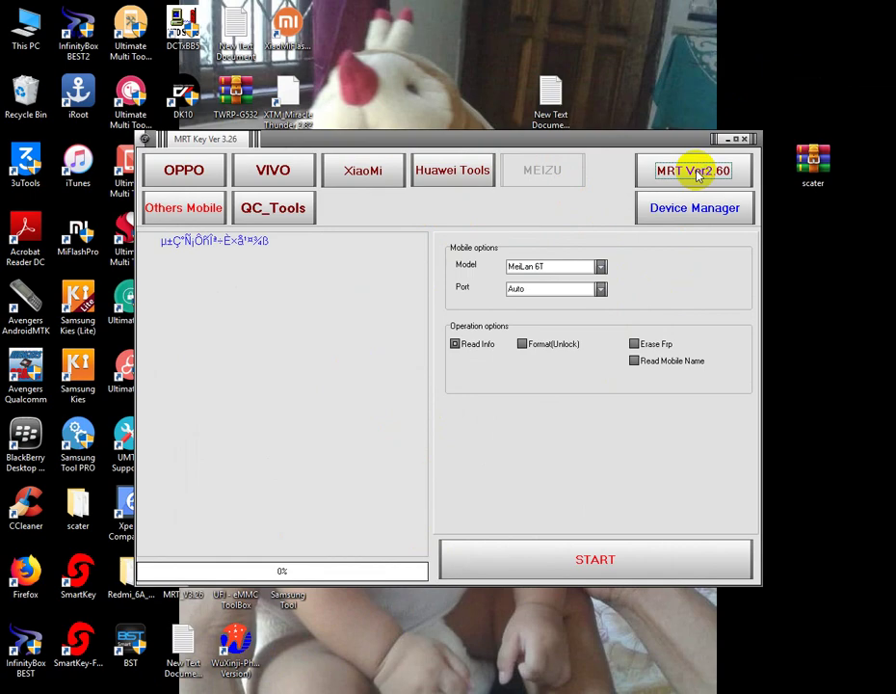
left_click_drag(436, 145, 372, 87)
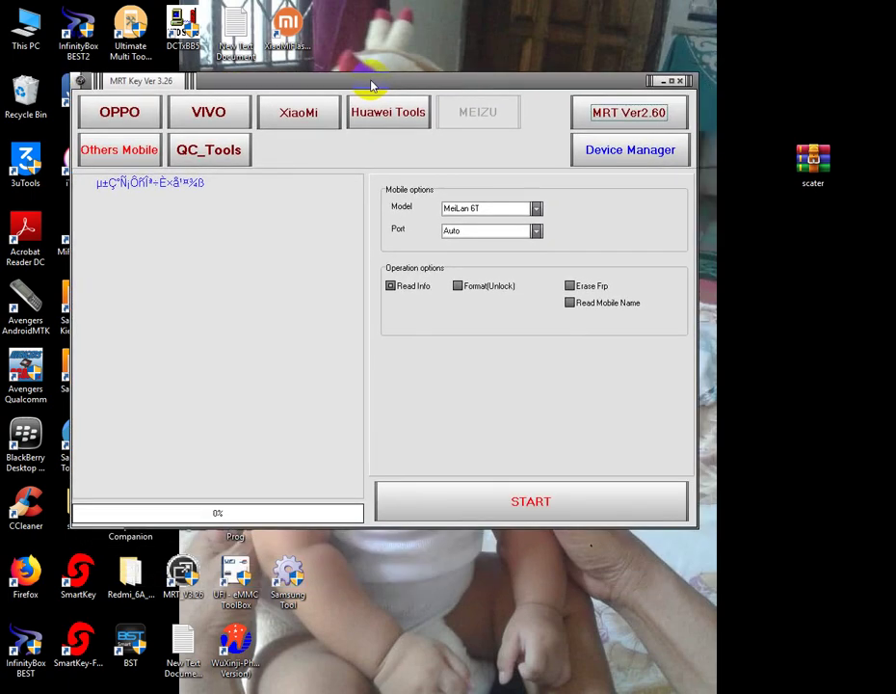
left_click(134, 115)
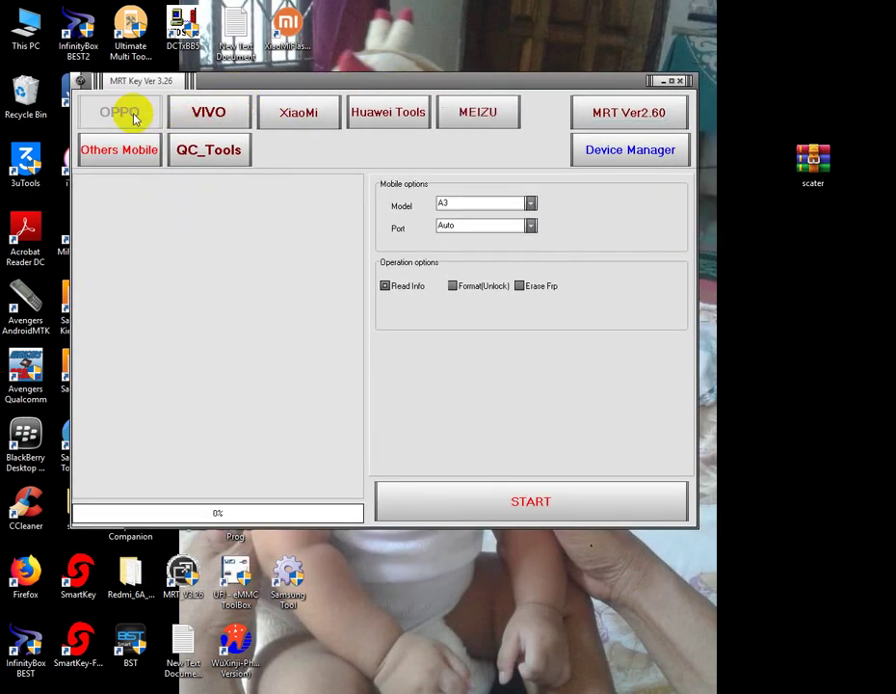
Show the supported OPPO models and move the MRT Software V2.60 window aside
left_click(530, 202)
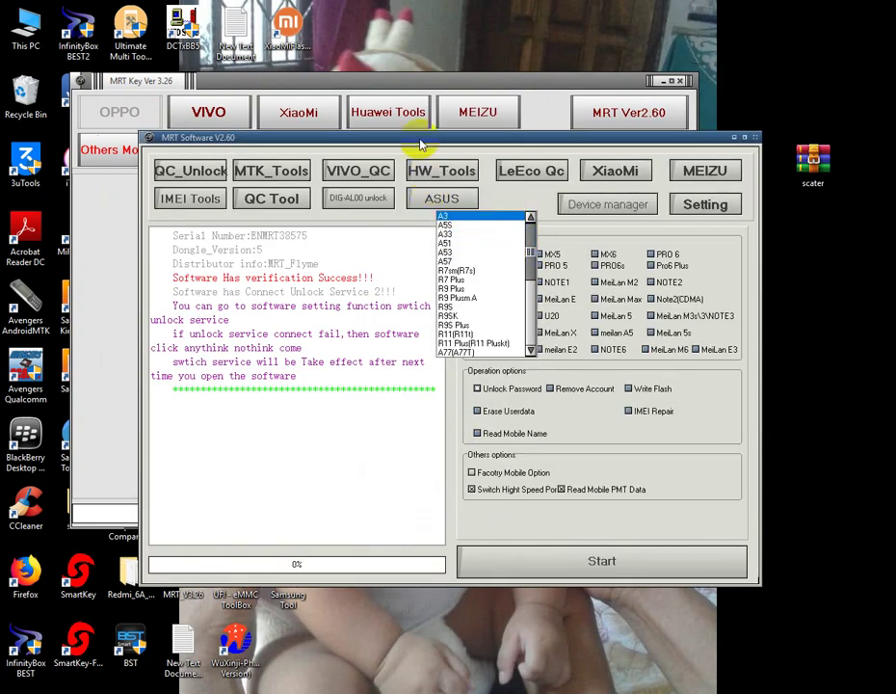
left_click_drag(421, 144, 535, 187)
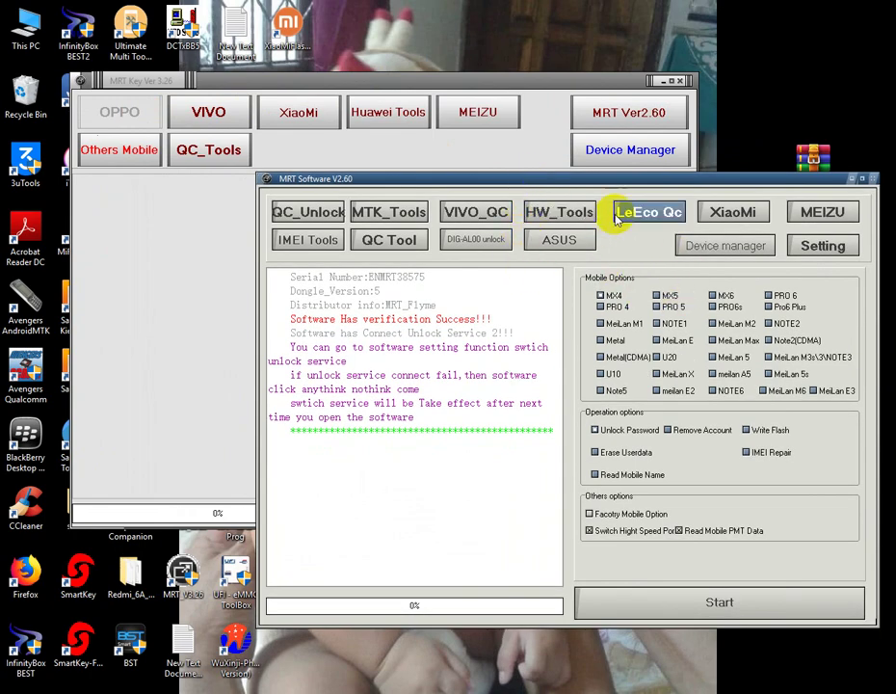
Reopen the note and add the line "mungkin hanya itu yang bisa saya buat videonya, untuk link nya, silahkan cek di deskripsi ya"
double_click(183, 651)
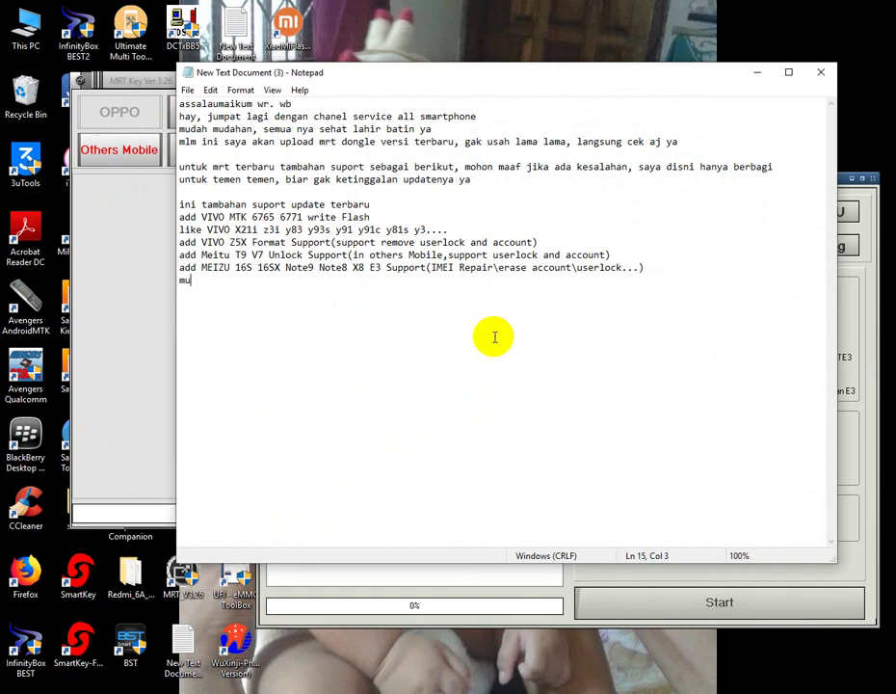
type("ngkin ha")
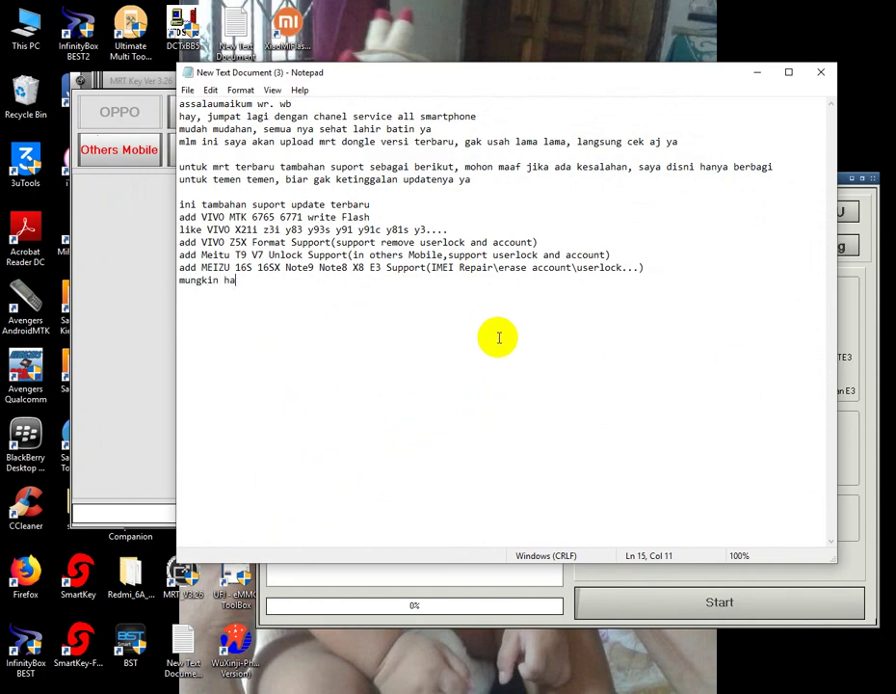
type("nya itu ya")
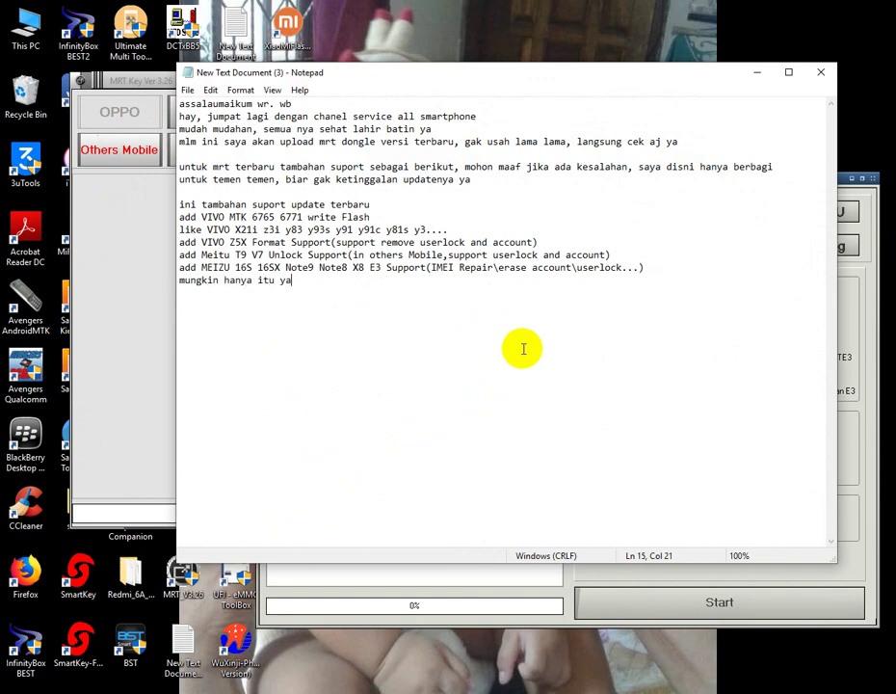
type("ng ")
type("bisa saya buat ")
type("bis")
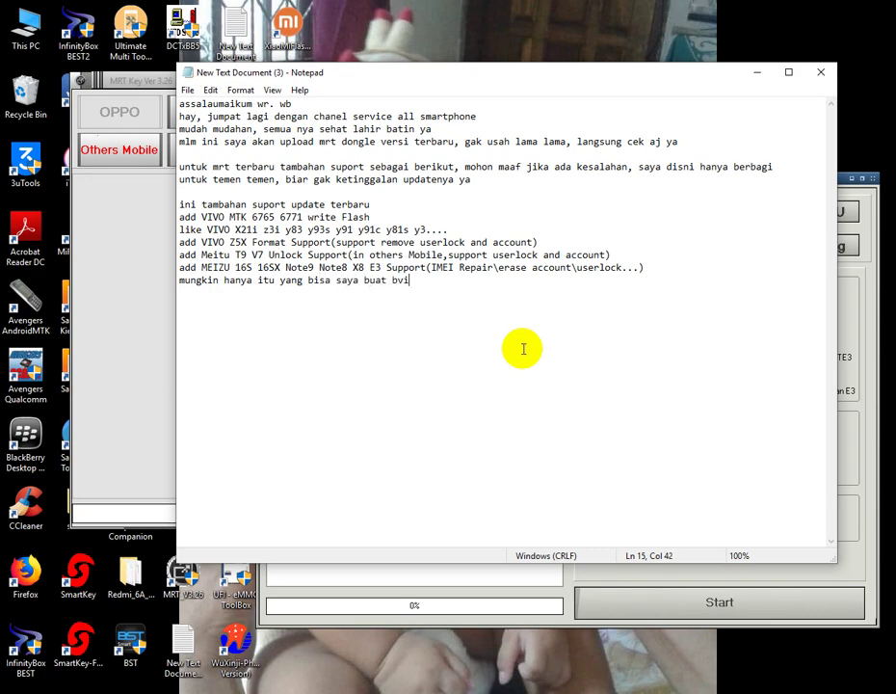
key("BackSpace")
key("BackSpace")
type("ideonya, untuk l")
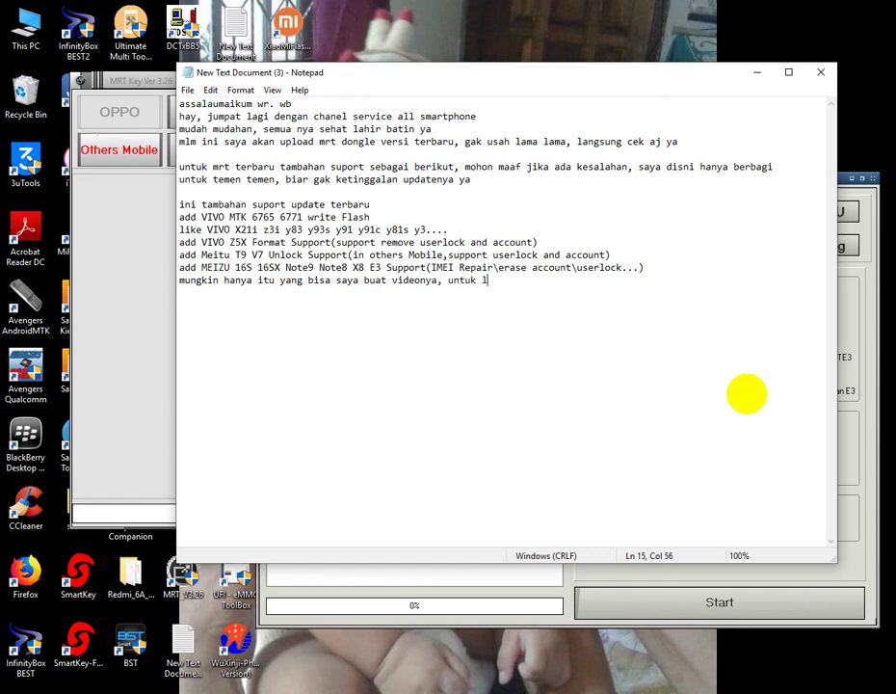
type("ilahkan cek di")
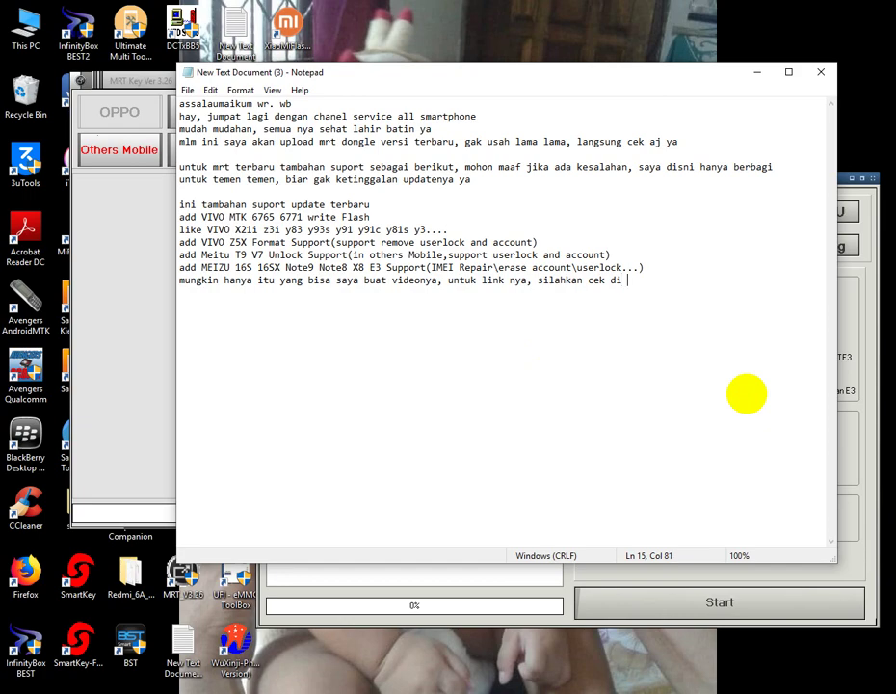
type("psi ya")
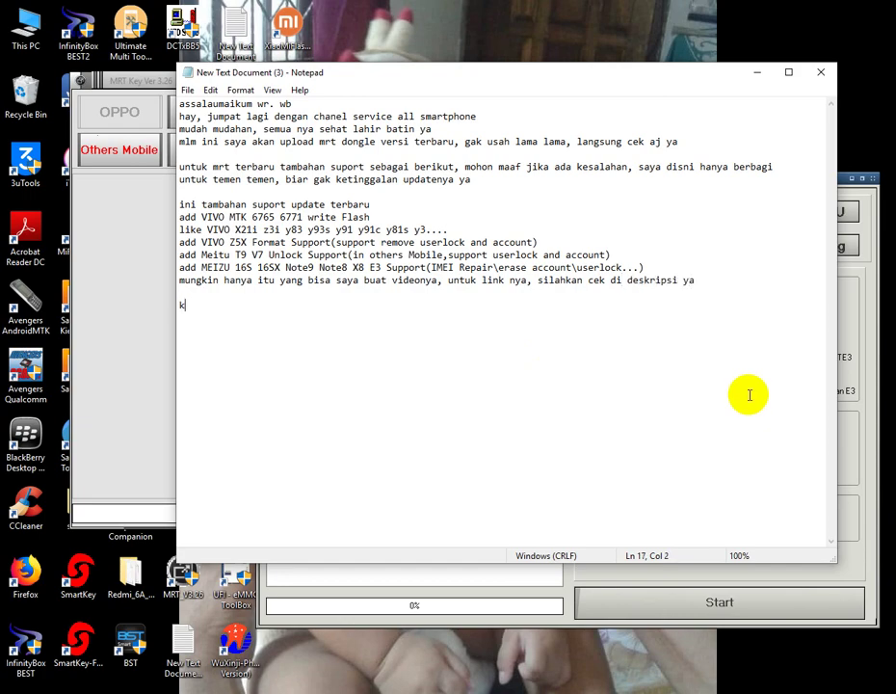
Below a blank line, write the closing line "kurang lebih nya saya mohon maaf dan saya akhirni wasalamualikum wr. wb"
type("urang lebih nya saya mohon ma")
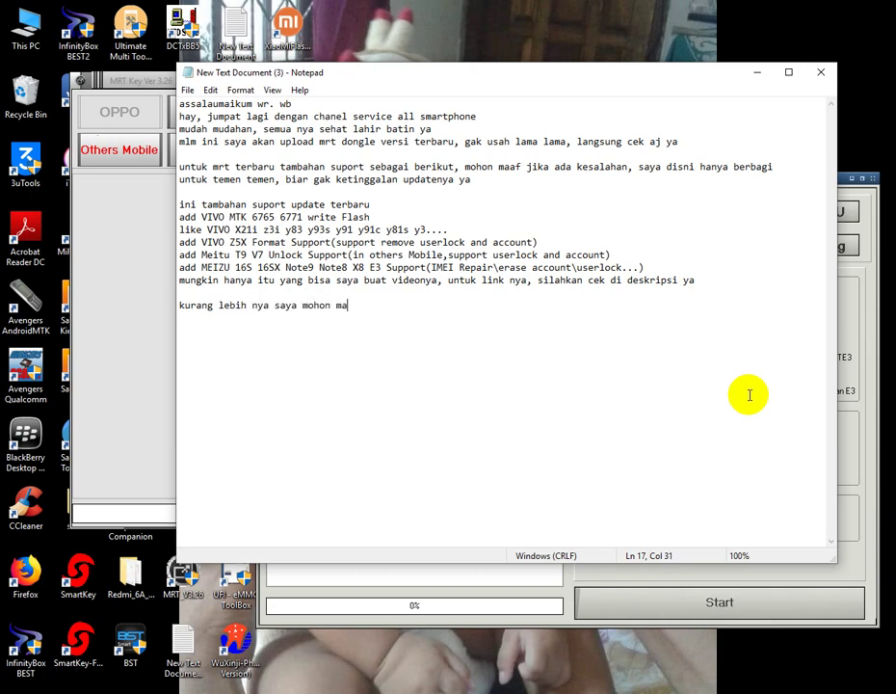
type("ya akhirni wa")
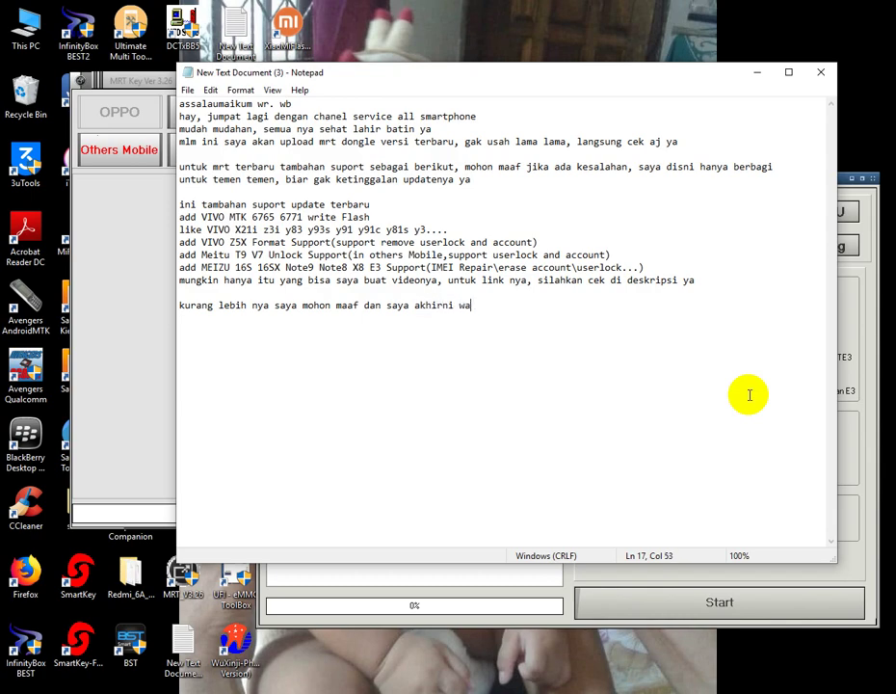
type("salamualikum wr. wb")
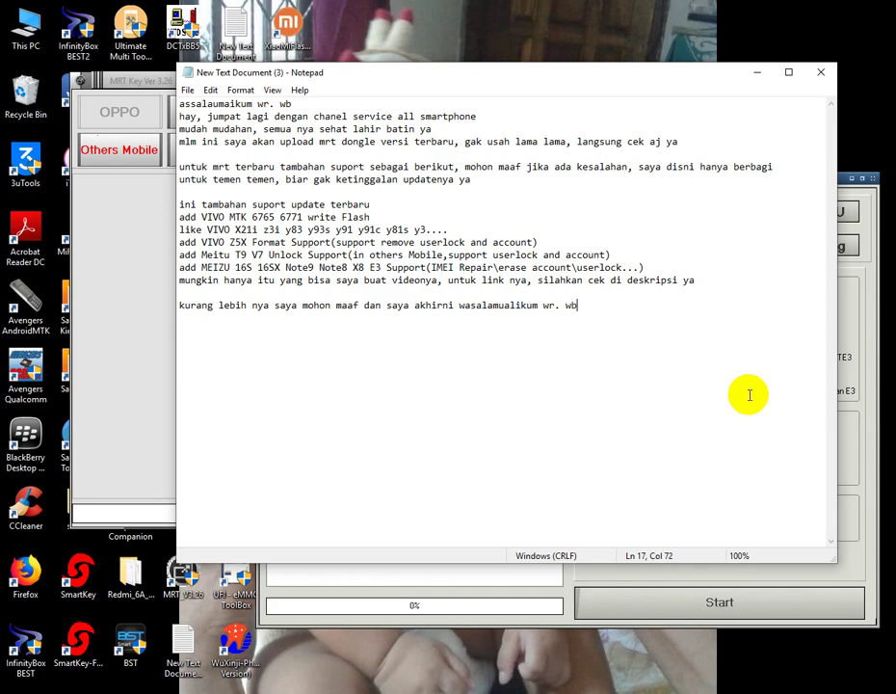
Minimize the note and shift the MRT Software V2.60 window slightly away from the MRT Key window
left_click(753, 72)
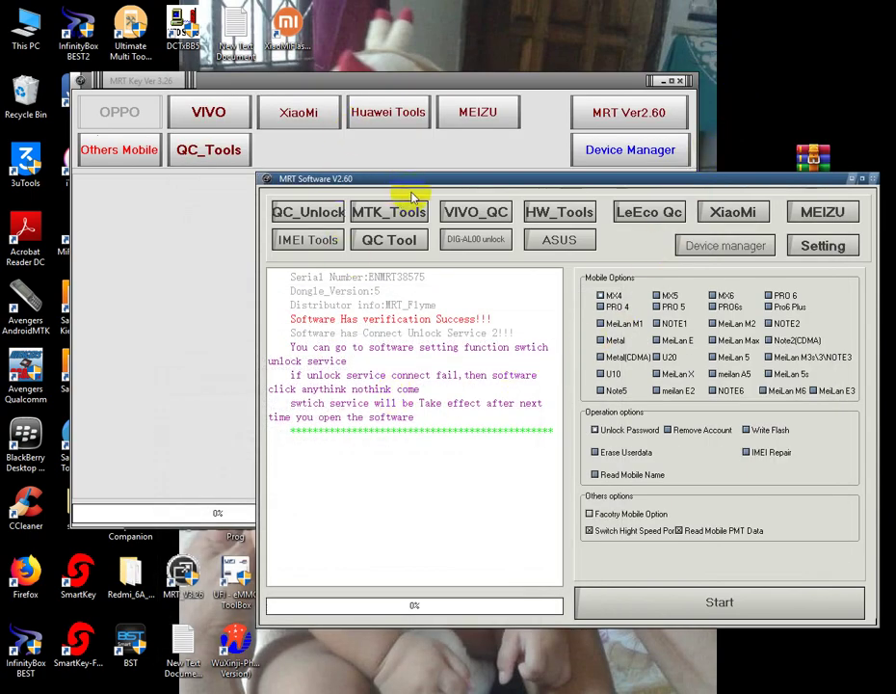
left_click_drag(416, 181, 445, 194)
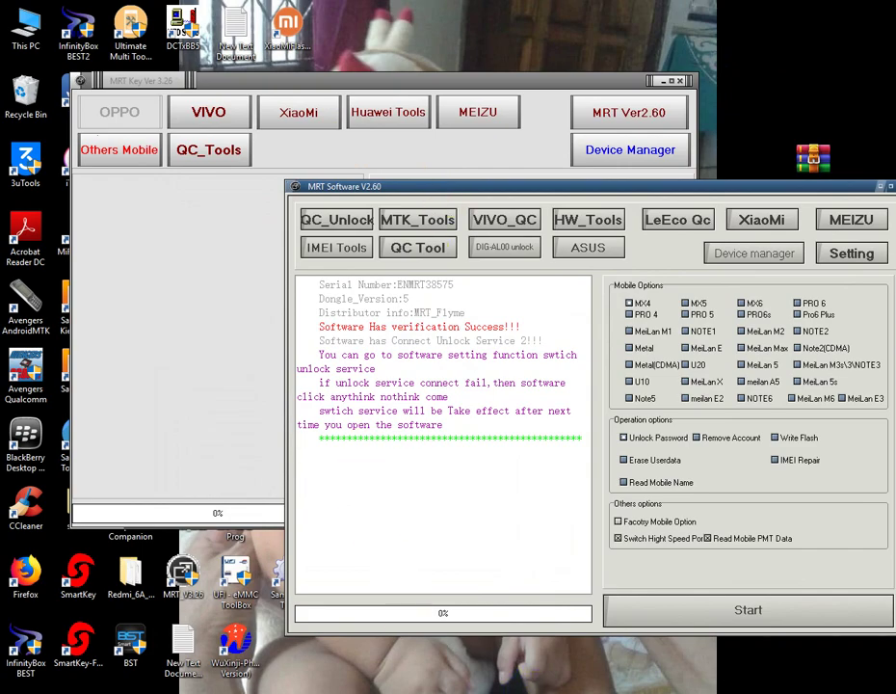